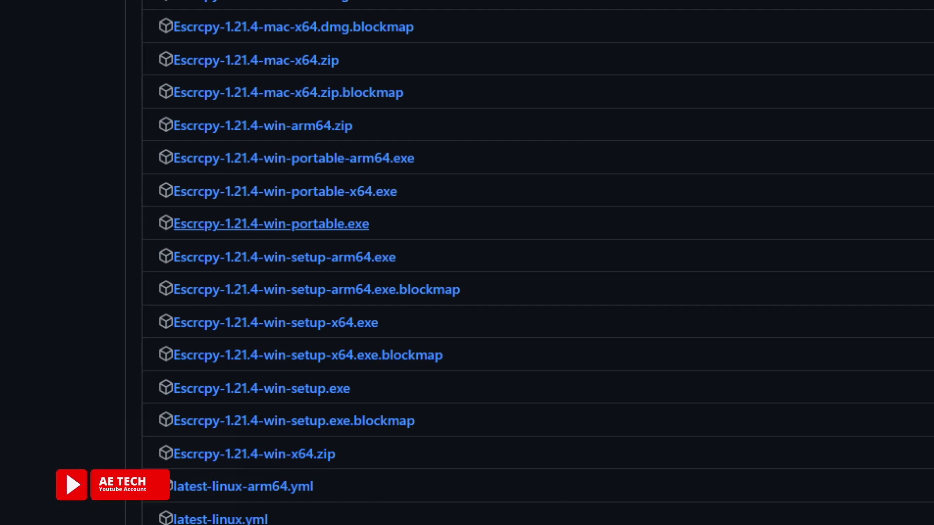
# - Run the Escrcpy-1.21.4-win-setup-x64.exe installer from the Downloads\Programs folder
pyautogui.scroll(3, 242, 363)
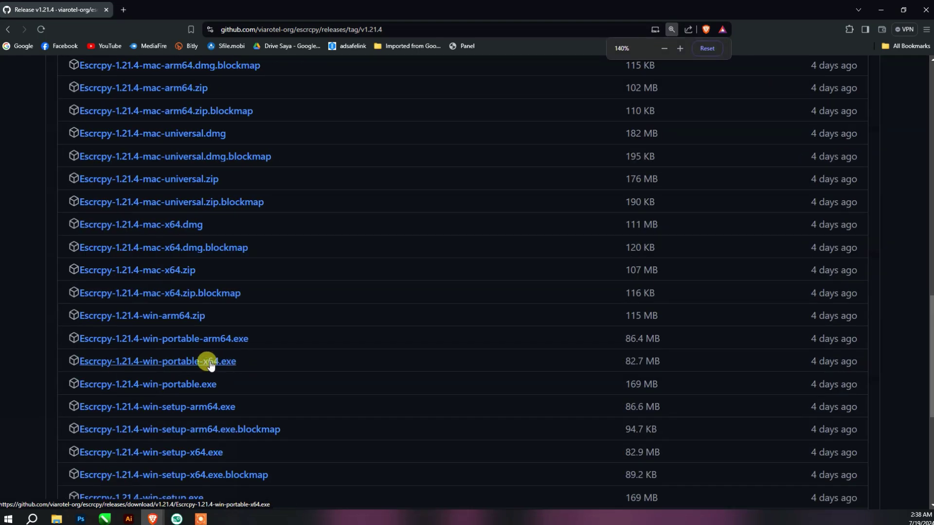
pyautogui.scroll(-2, 213, 365)
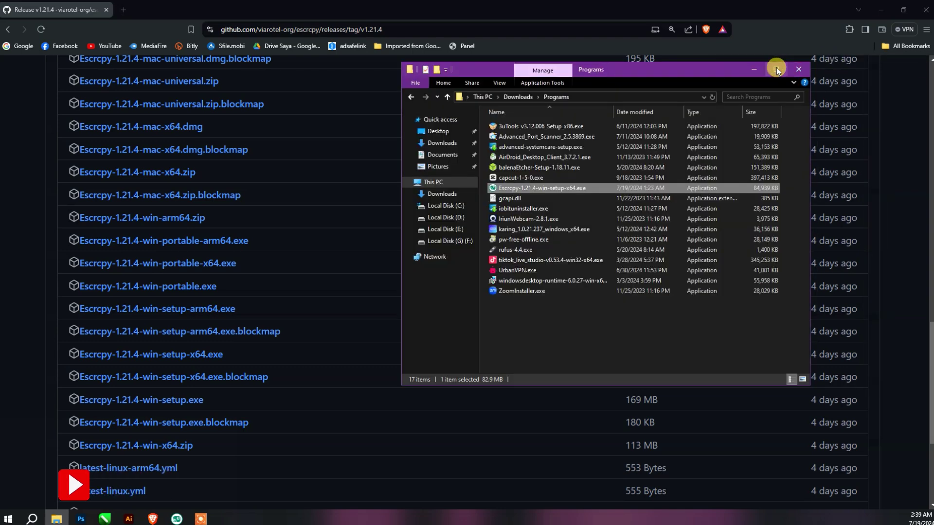
pyautogui.moveTo(619, 60); pyautogui.dragTo(618, 36)
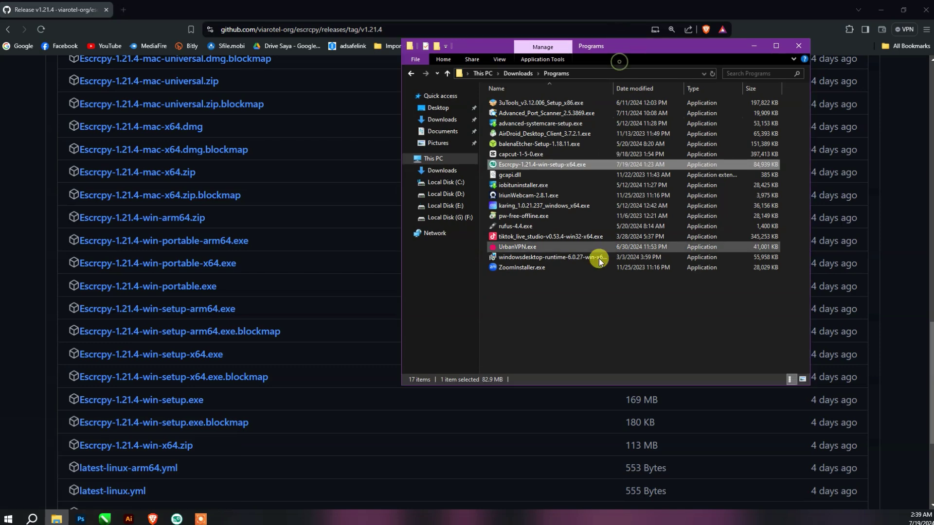
pyautogui.moveTo(621, 384); pyautogui.dragTo(598, 464)
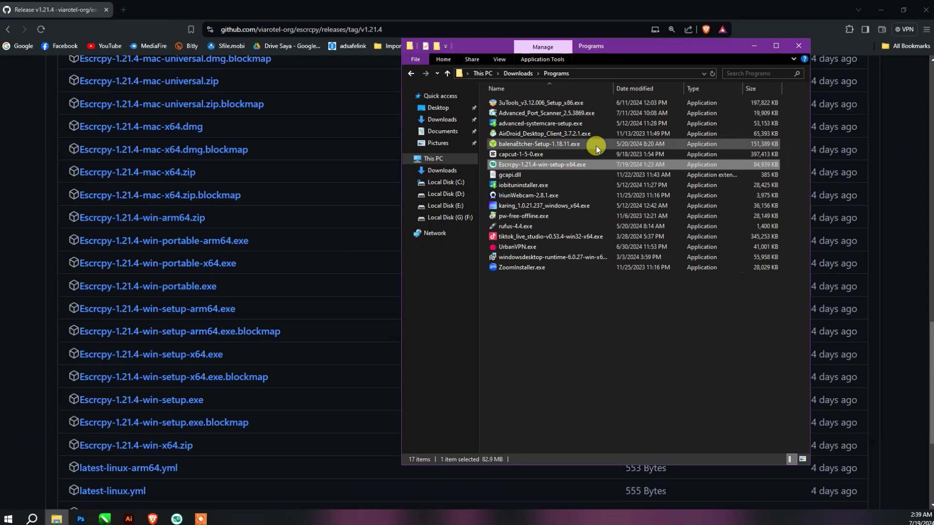
pyautogui.click(571, 163)
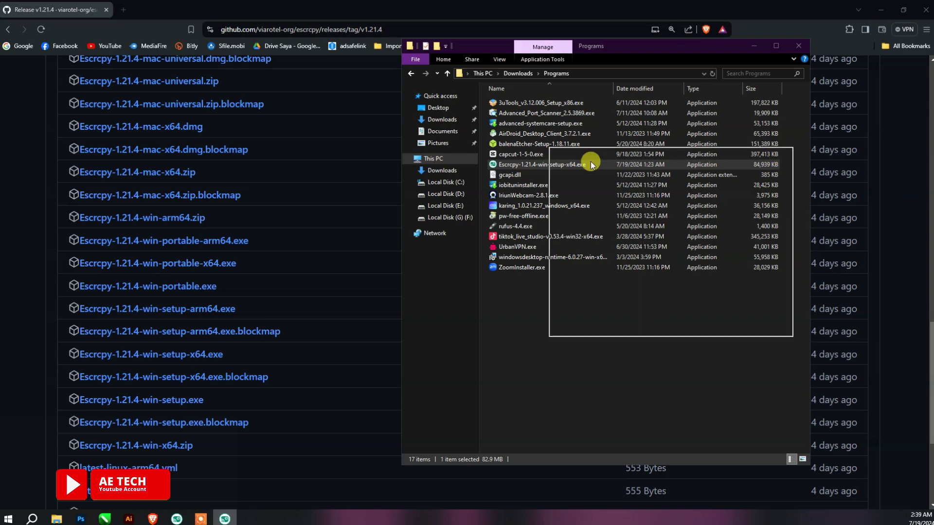
# - Minimize the browser and the file window, leaving the Escrcpy Setup dialog clear on the desktop
pyautogui.click(881, 9)
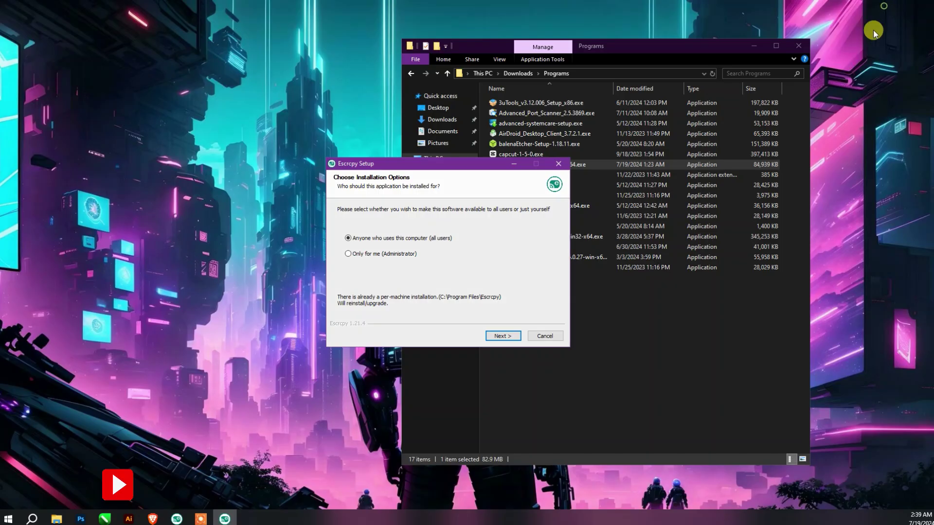
pyautogui.moveTo(719, 66); pyautogui.dragTo(844, 62)
pyautogui.click(820, 45)
pyautogui.moveTo(489, 175); pyautogui.dragTo(489, 146)
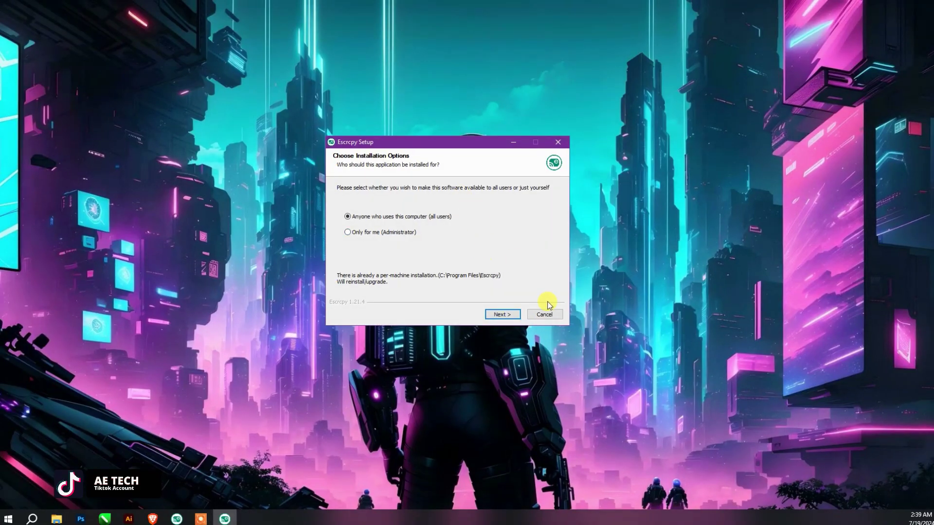
# - Try to install Escrcpy for all users into C:\Program Files\Escrcpy, retrying once
pyautogui.click(501, 314)
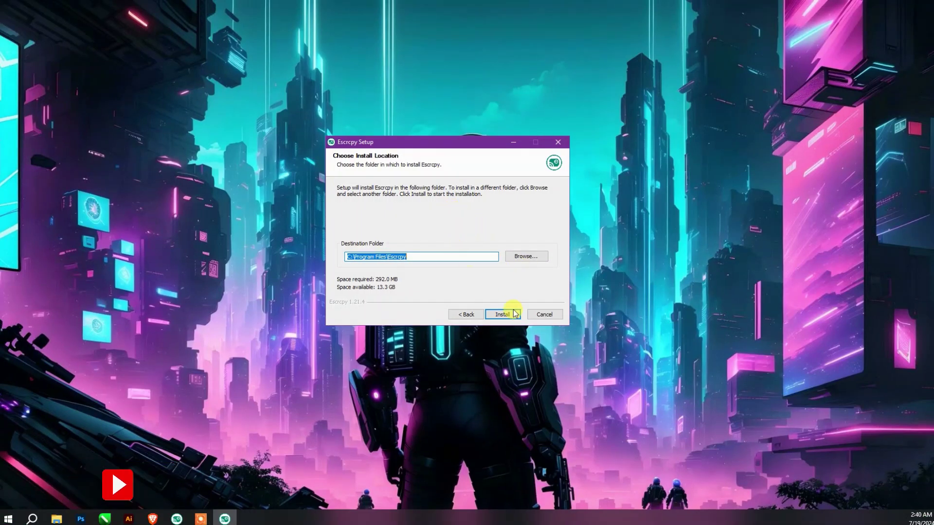
pyautogui.click(503, 315)
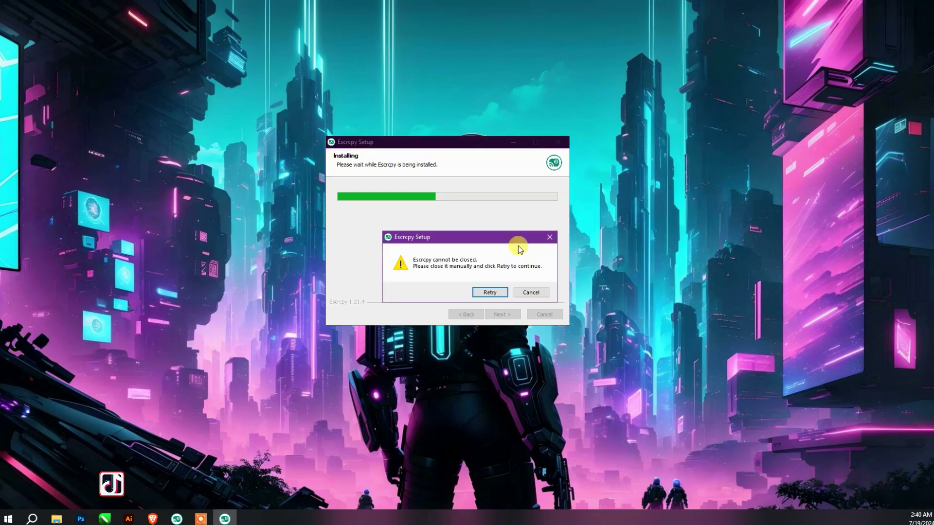
pyautogui.click(494, 292)
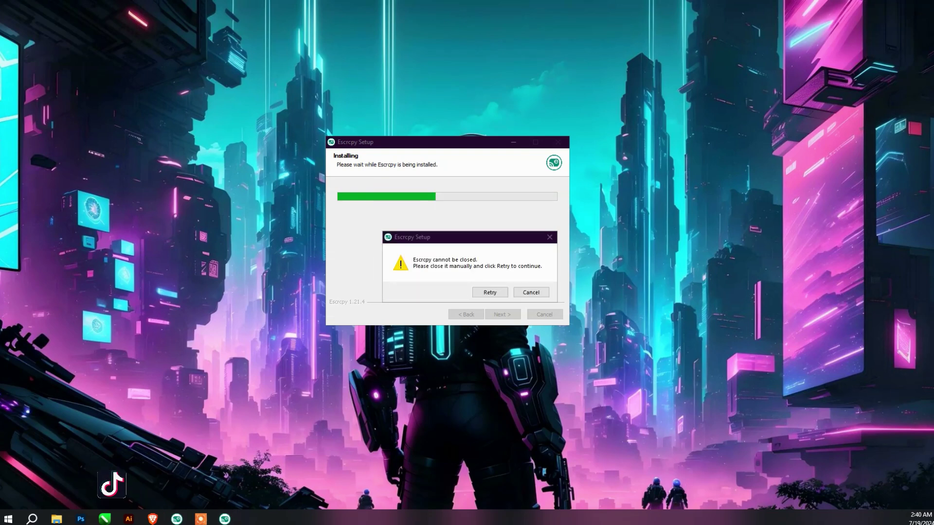
# - End the running Escrcpy and Scrcpy Powered by Electron tasks in Task Manager and close it
pyautogui.hotkey('ctrl', 'shift', 'Escape')
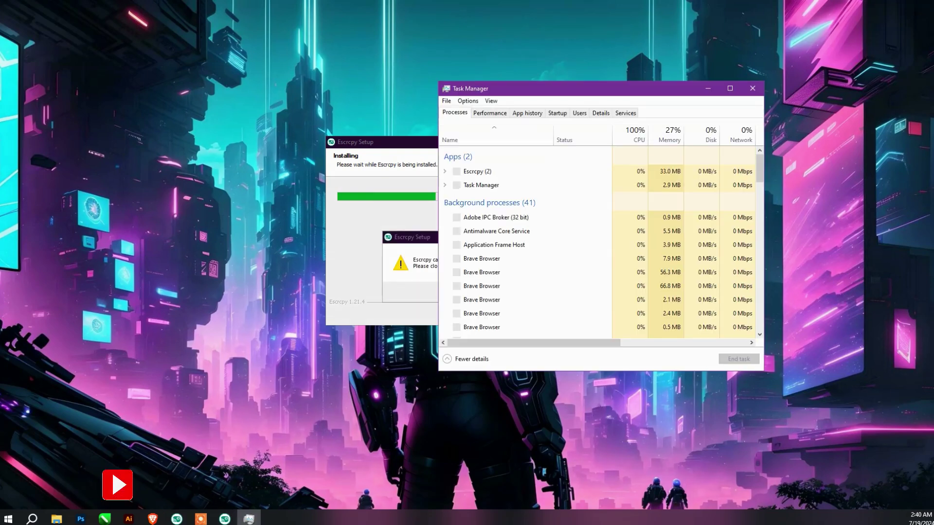
pyautogui.click(478, 186)
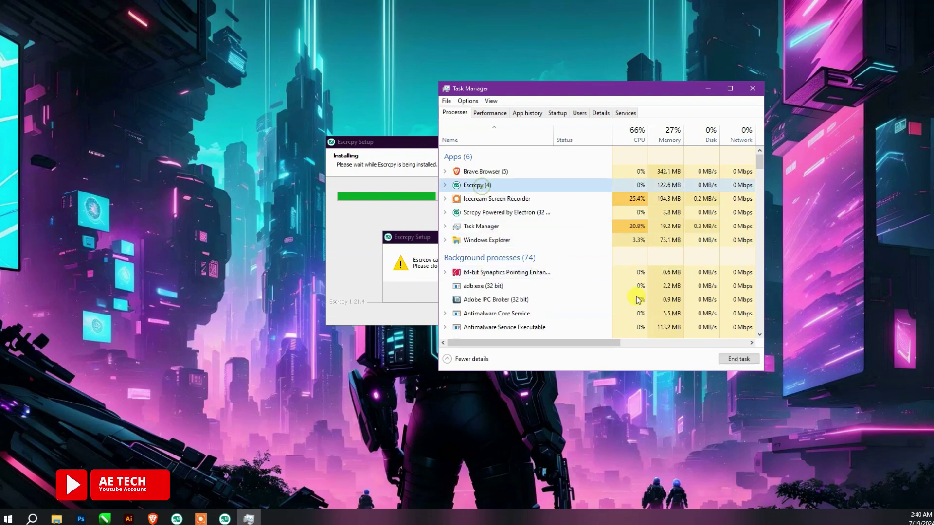
pyautogui.click(737, 359)
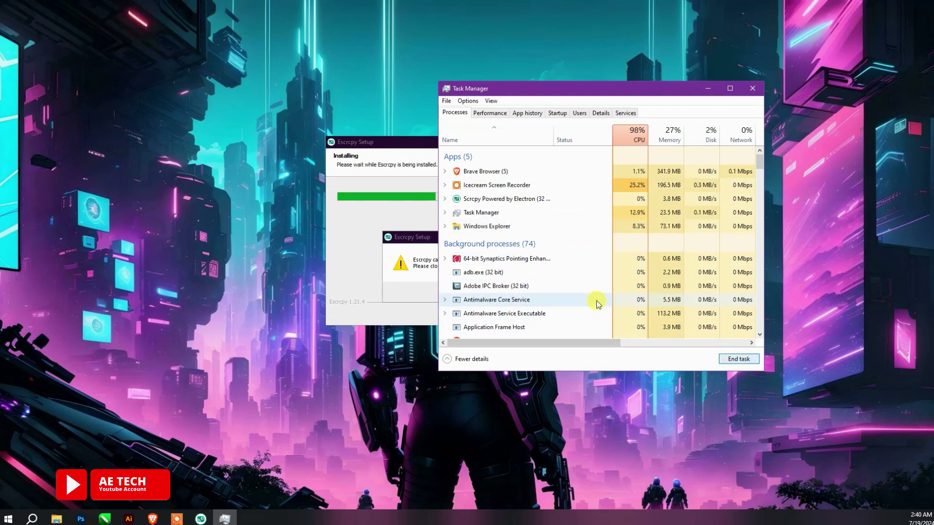
pyautogui.click(603, 200)
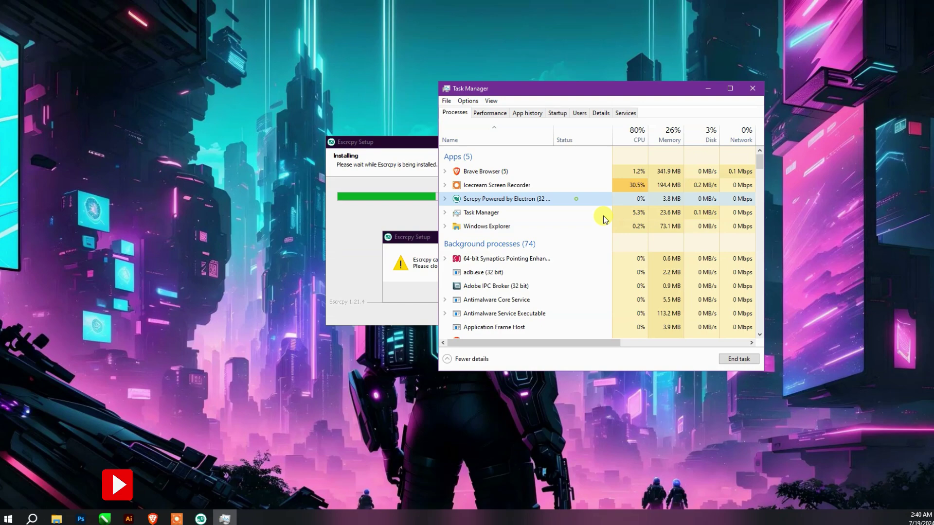
pyautogui.click(738, 359)
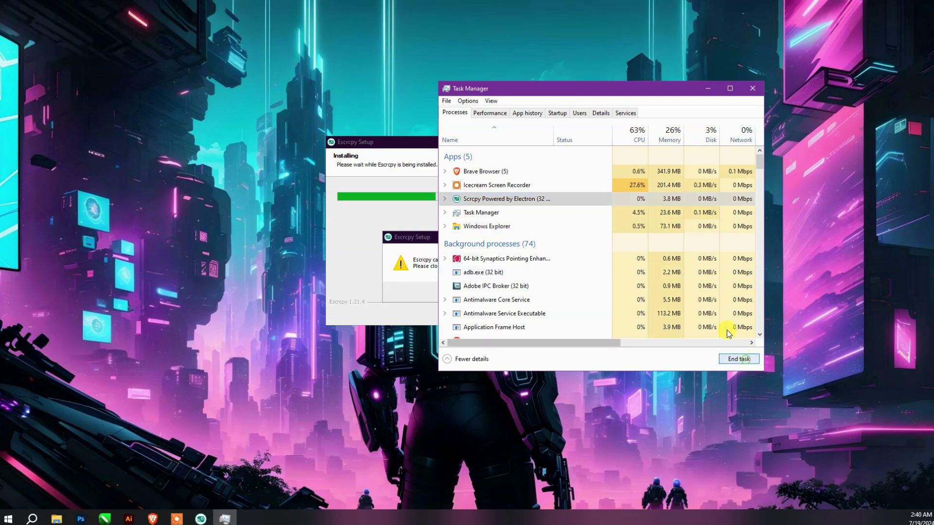
pyautogui.click(755, 87)
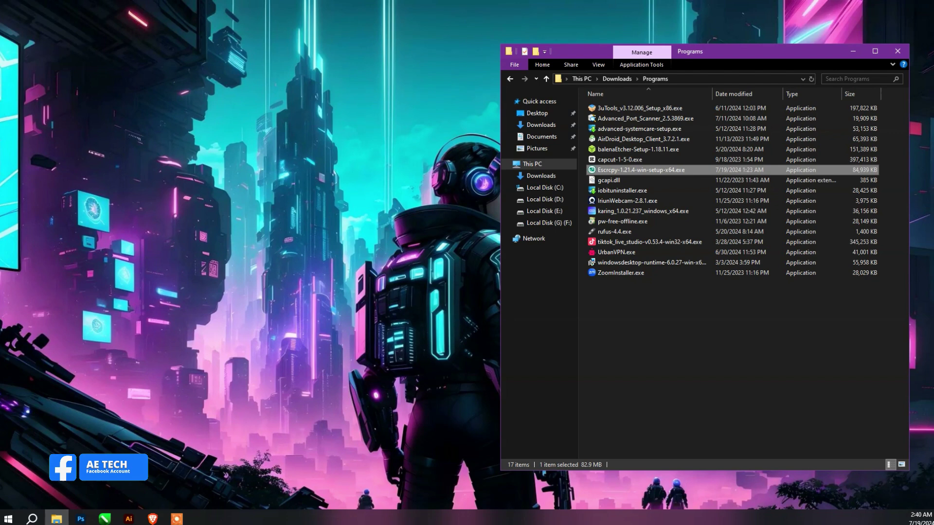
# - Rerun Escrcpy-1.21.4-win-setup-x64.exe, install for all users, and finish the setup with Run Escrcpy enabled
pyautogui.doubleClick(628, 172)
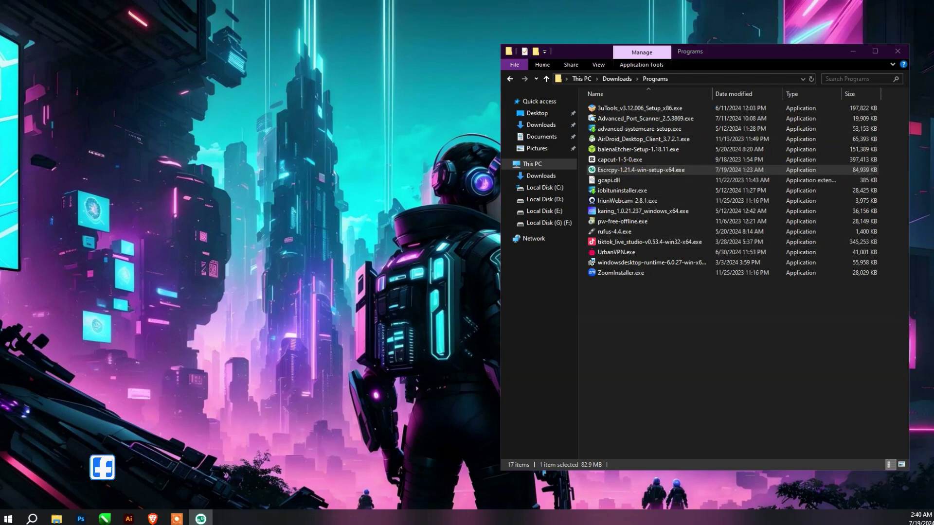
pyautogui.click(853, 51)
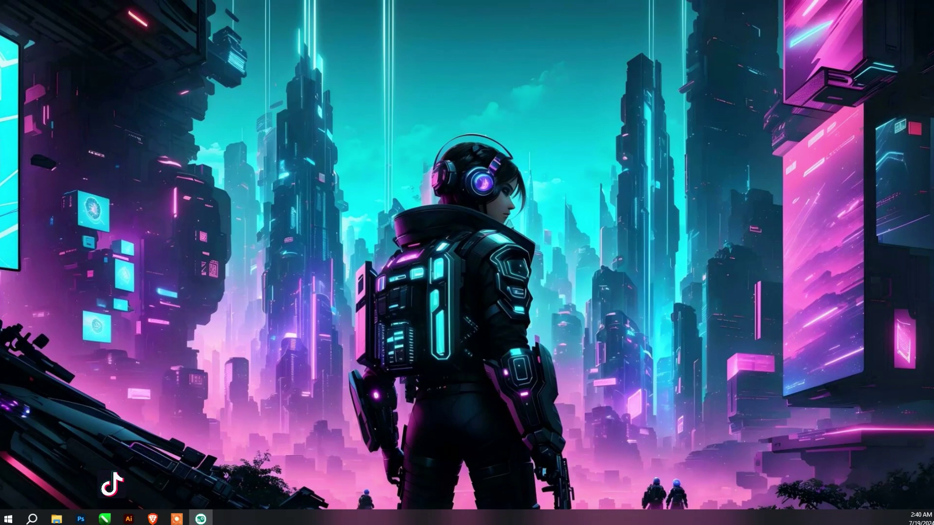
pyautogui.moveTo(599, 127); pyautogui.dragTo(431, 127)
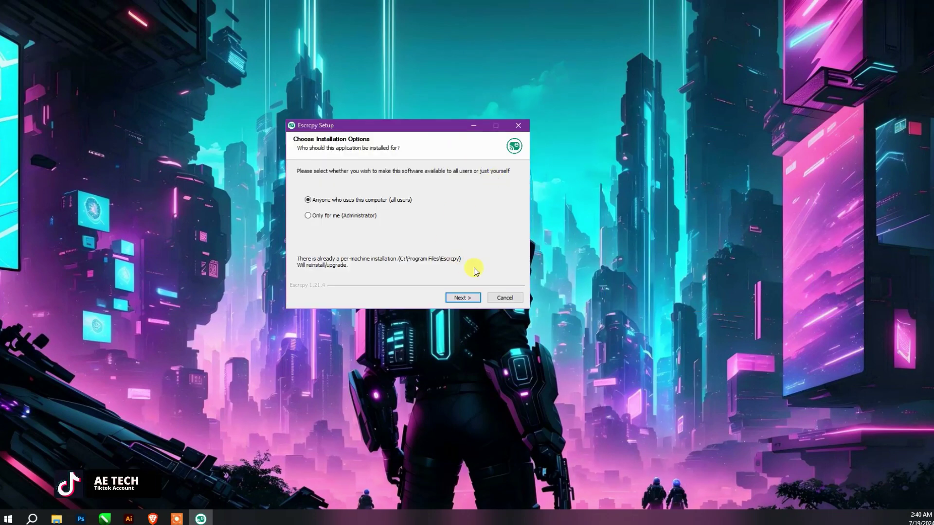
pyautogui.click(460, 298)
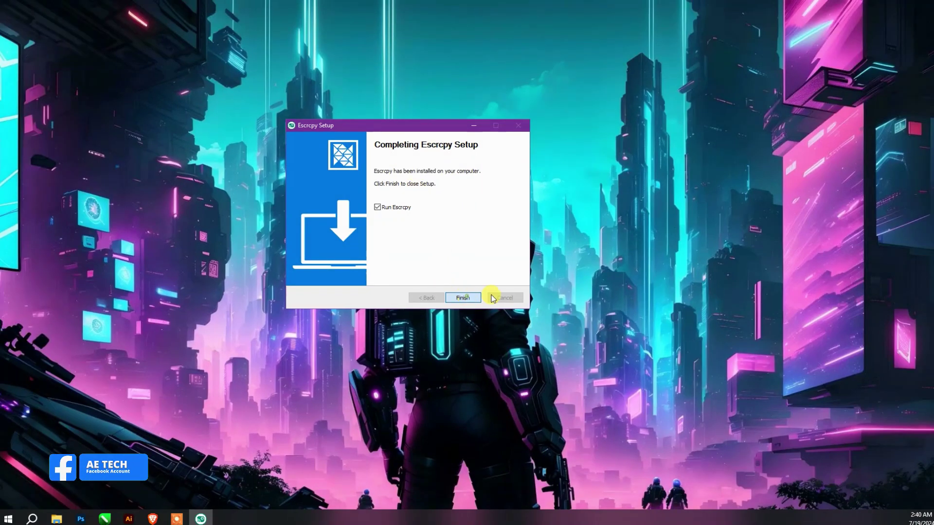
pyautogui.press('Return')
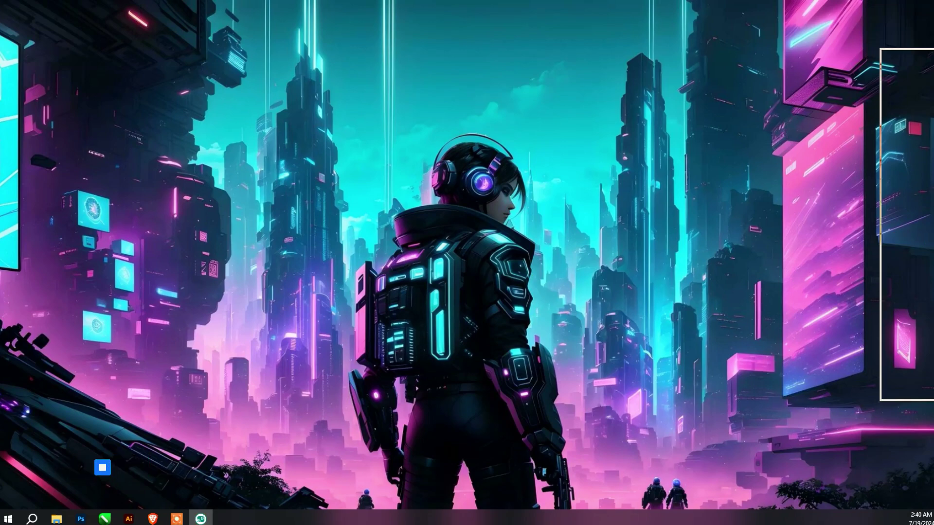
# - Reposition the Escrcpy window on the desktop and open its global preferences
pyautogui.moveTo(771, 87); pyautogui.dragTo(380, 29)
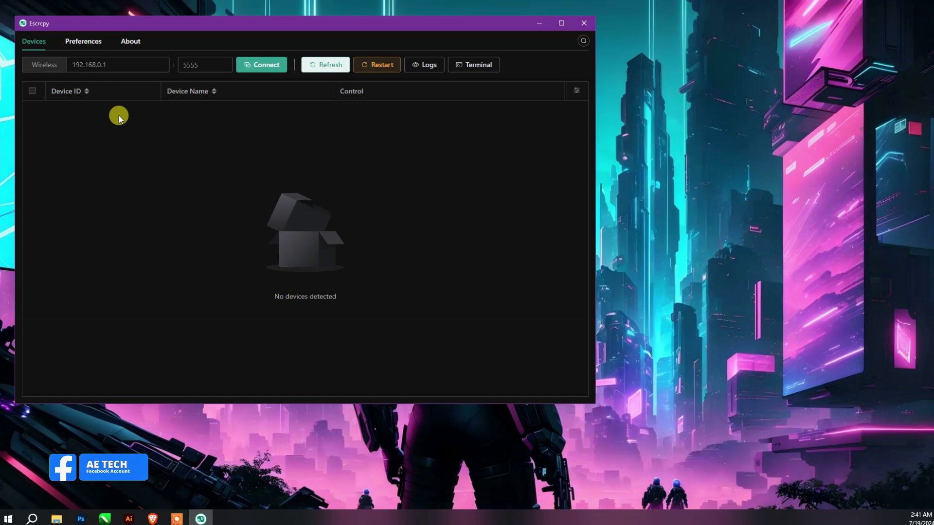
pyautogui.click(97, 43)
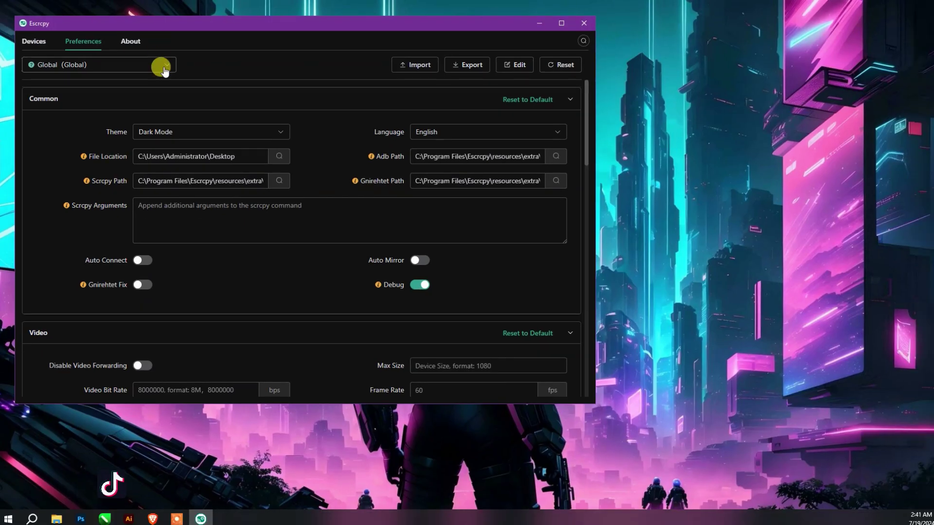
pyautogui.click(268, 56)
pyautogui.click(217, 67)
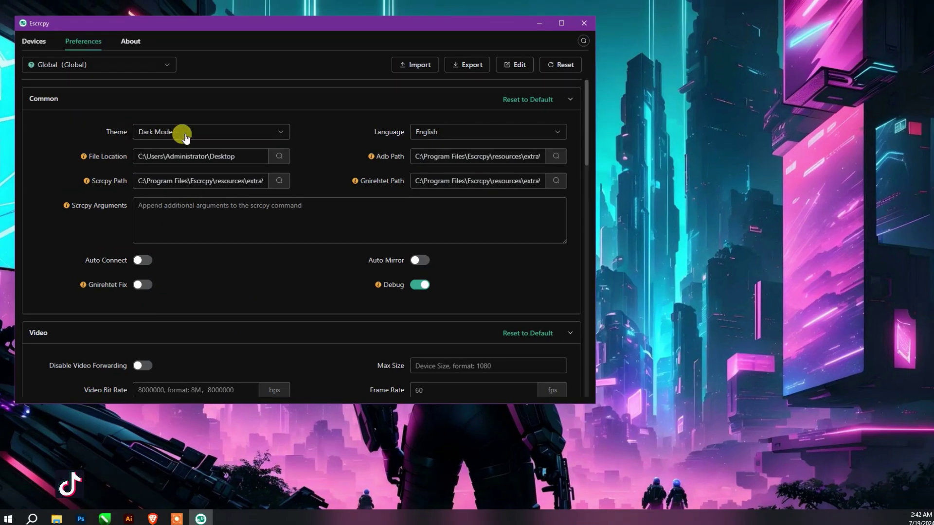
# - Try the Light Mode theme and switch back to Dark Mode
pyautogui.click(185, 138)
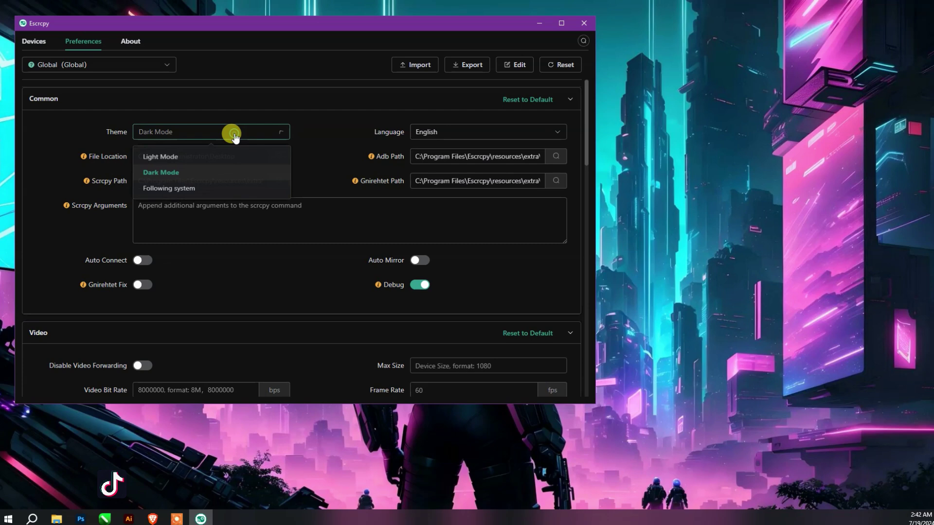
pyautogui.click(206, 154)
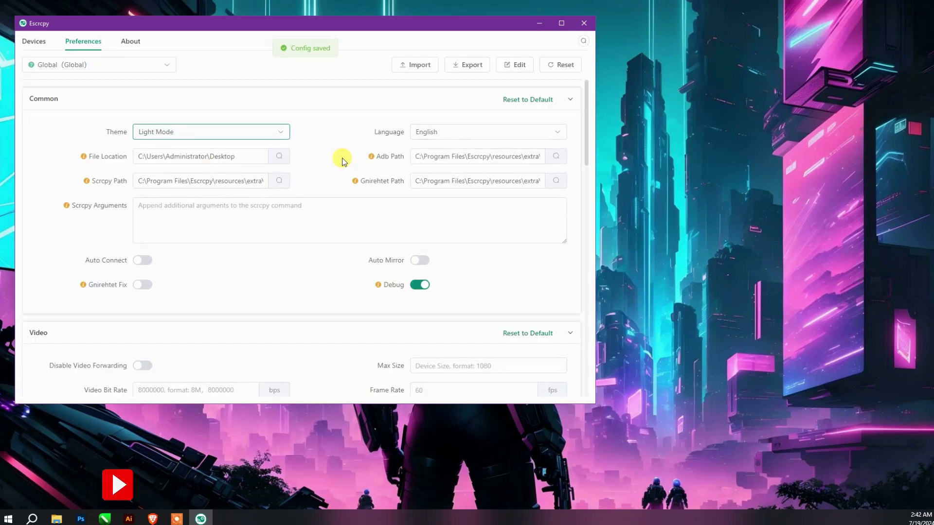
pyautogui.click(250, 137)
pyautogui.click(233, 174)
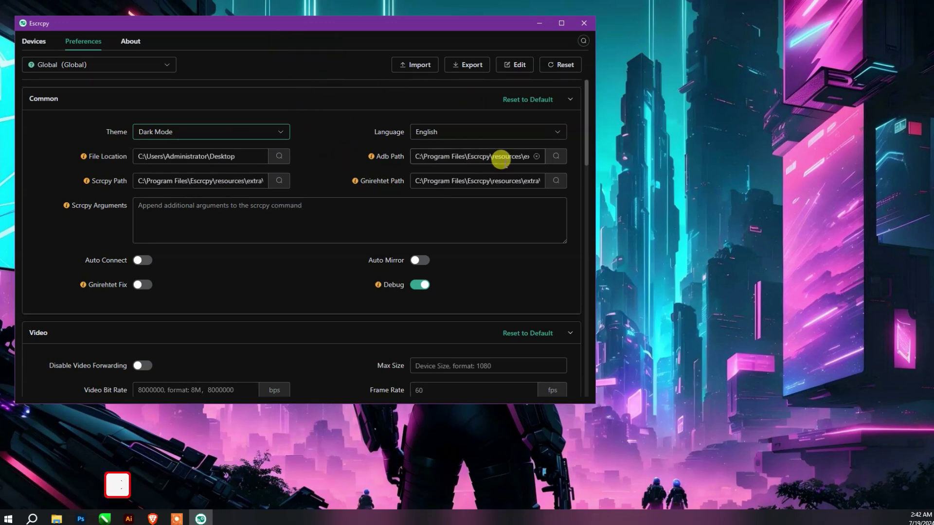
# - Examine the available interface languages and the remaining Common preferences, leaving the language at English
pyautogui.click(549, 136)
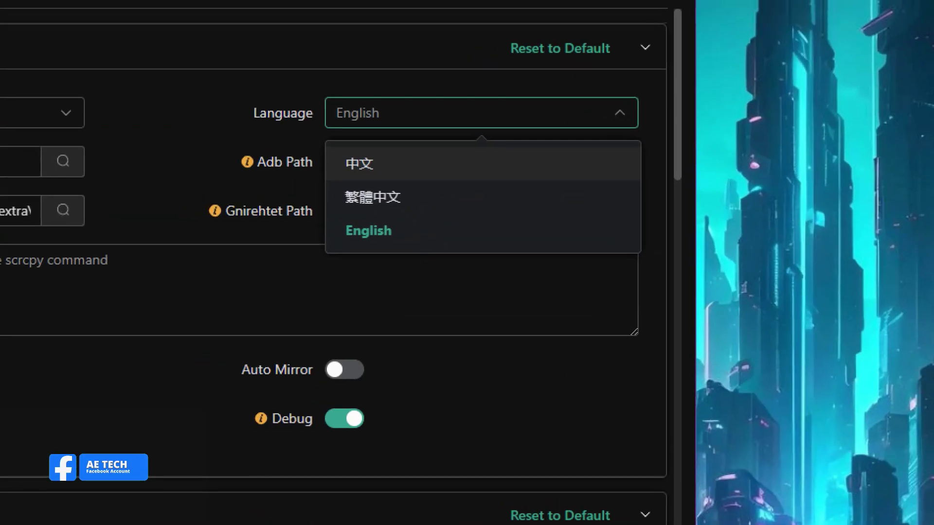
pyautogui.click(516, 143)
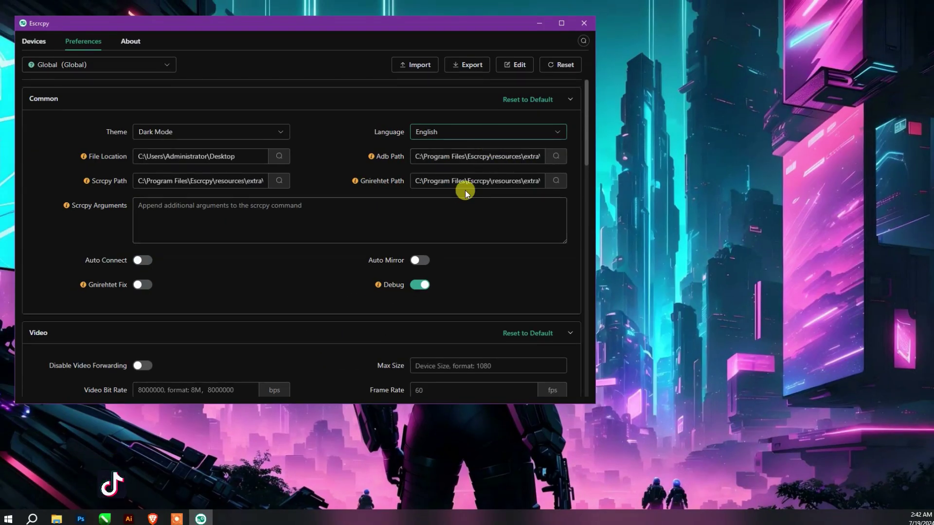
pyautogui.scroll(-2, 438, 183)
pyautogui.scroll(2, 360, 184)
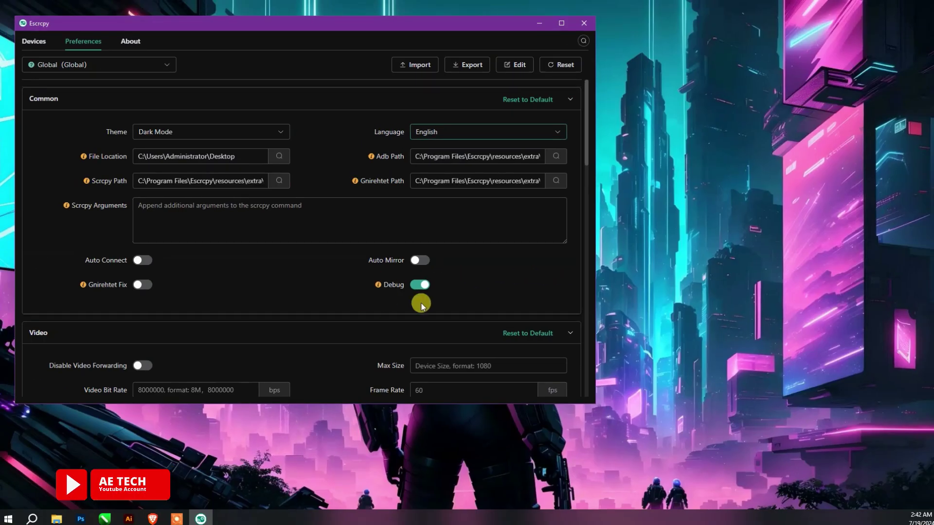
pyautogui.scroll(-3, 399, 280)
pyautogui.scroll(3, 350, 272)
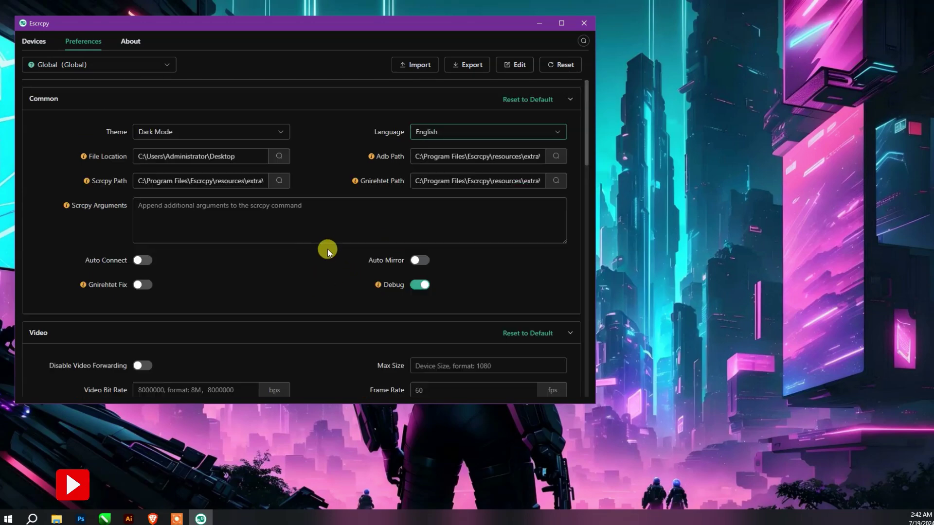
# - Review the Common, Video, Device and Window preference sections, collapsing each one in turn
pyautogui.click(140, 97)
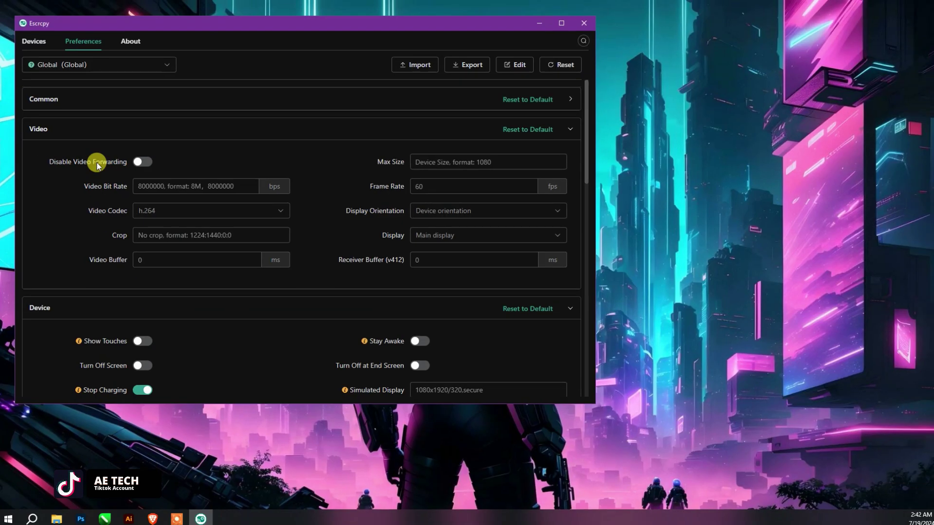
pyautogui.click(126, 134)
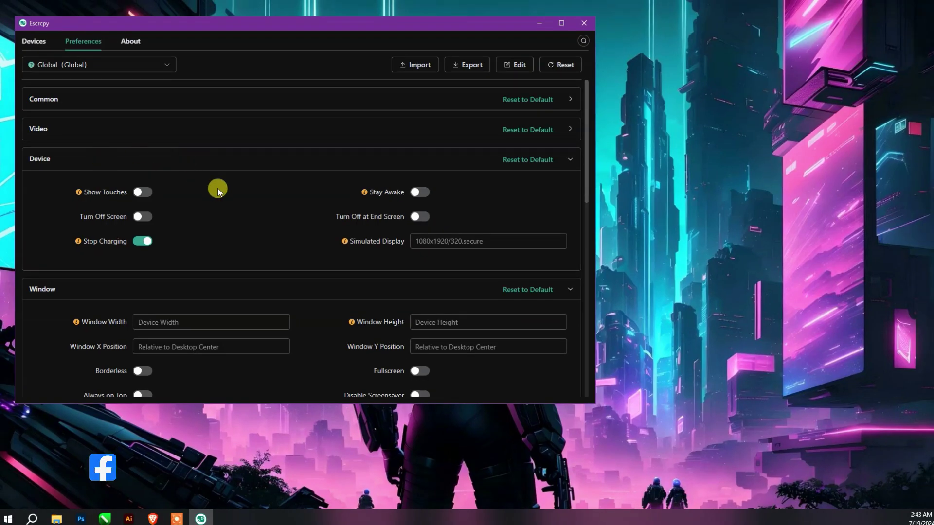
pyautogui.click(154, 161)
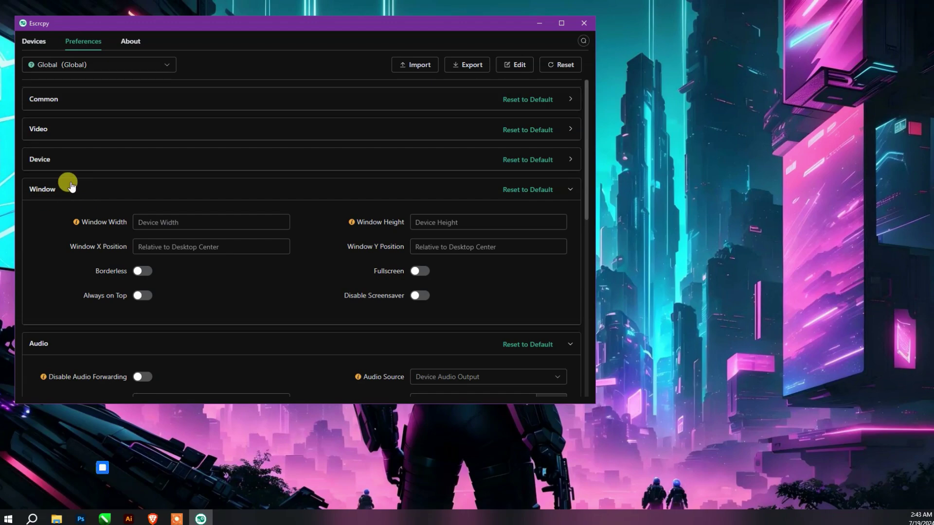
pyautogui.click(68, 184)
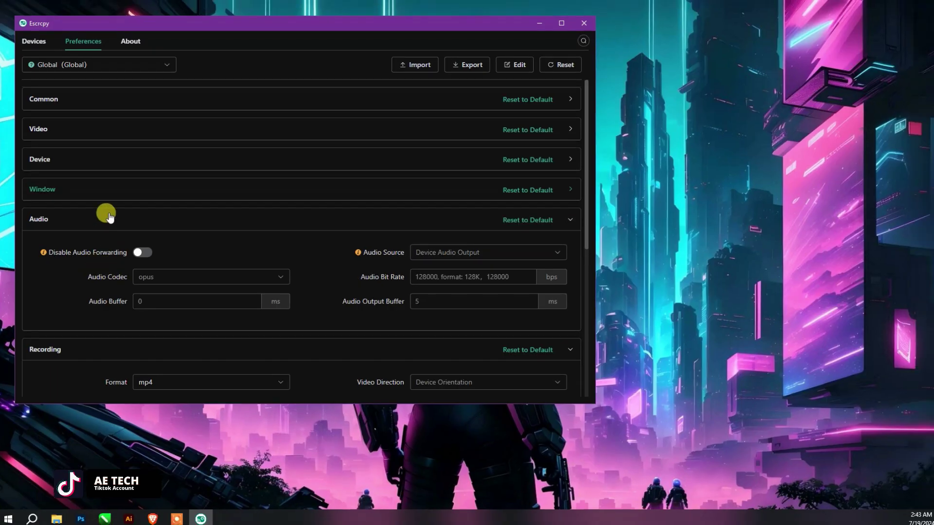
# - Review the Audio, Recording, Input and Camera preferences, examining the recording format and video direction choices, and collapse each section
pyautogui.click(109, 218)
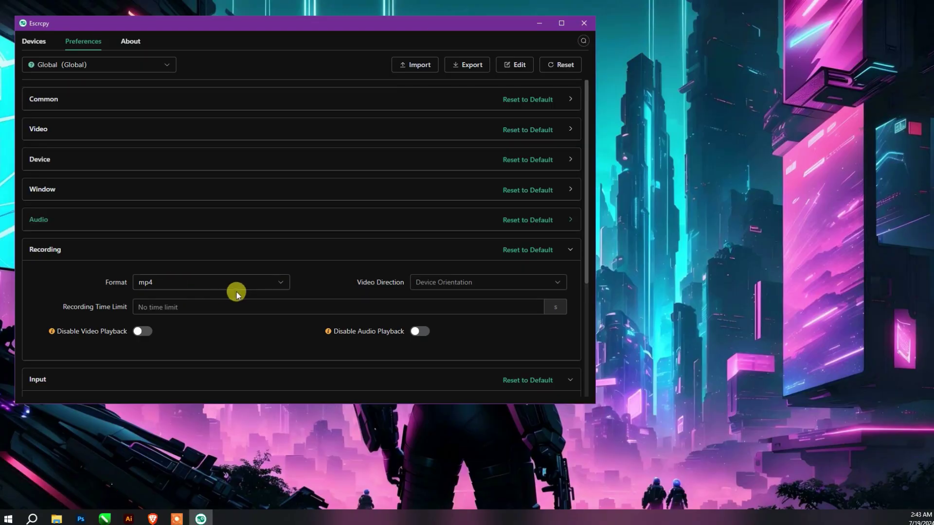
pyautogui.click(489, 294)
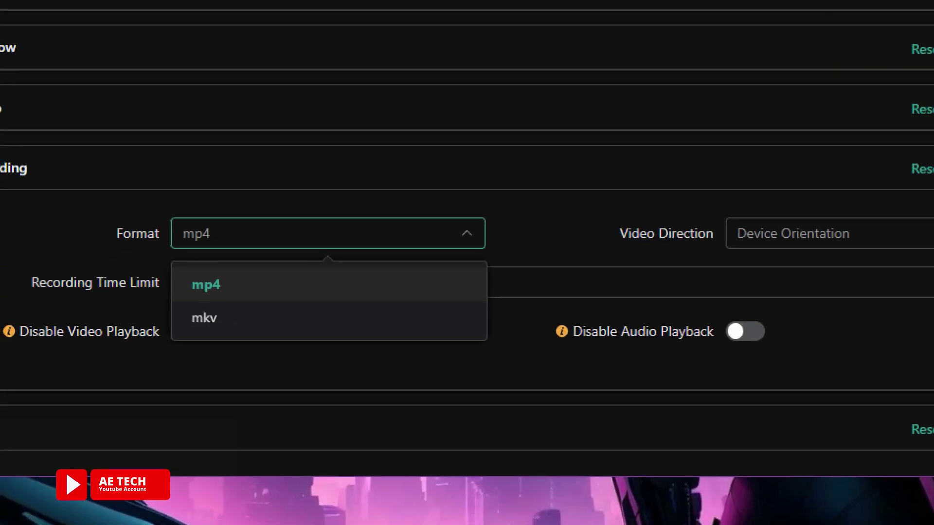
pyautogui.click(114, 328)
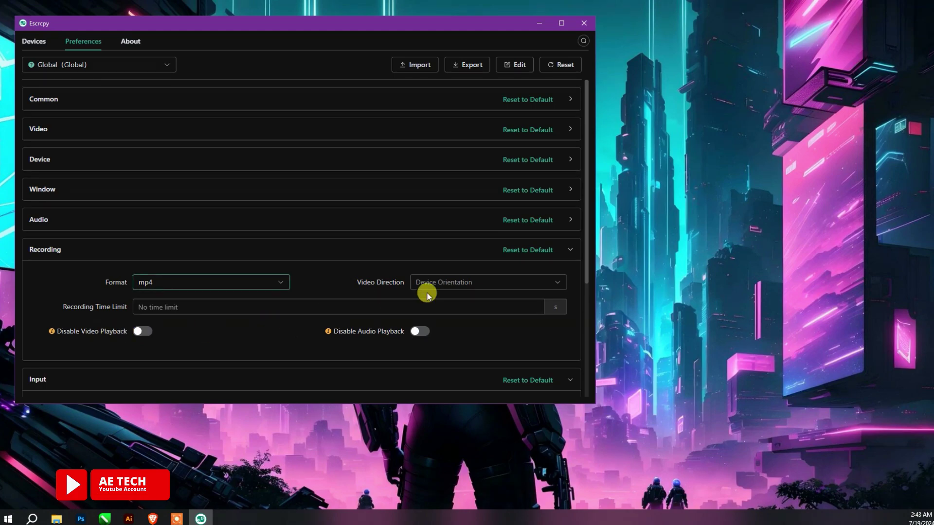
pyautogui.click(834, 237)
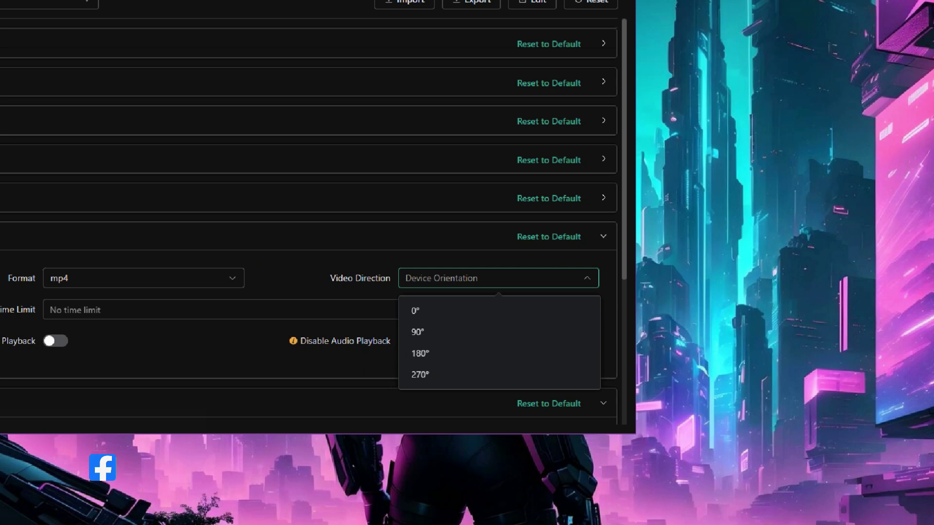
pyautogui.click(197, 298)
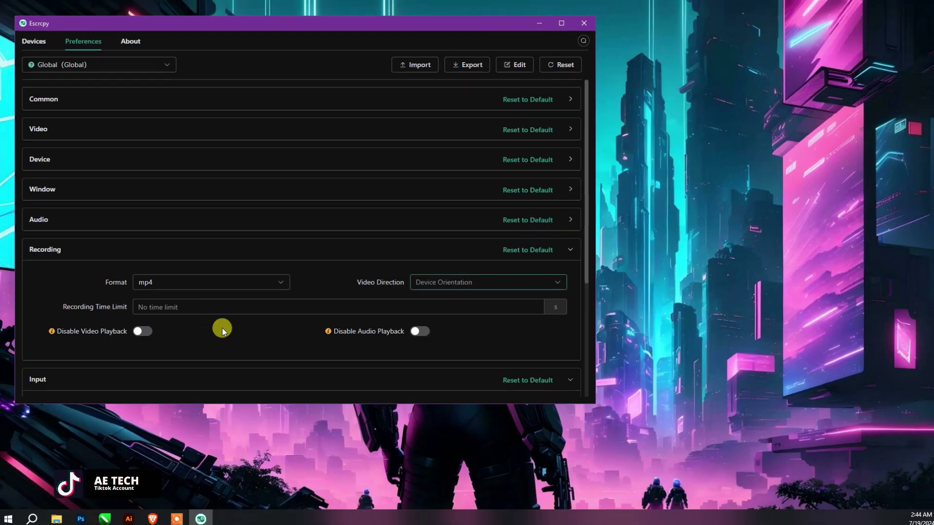
pyautogui.click(196, 250)
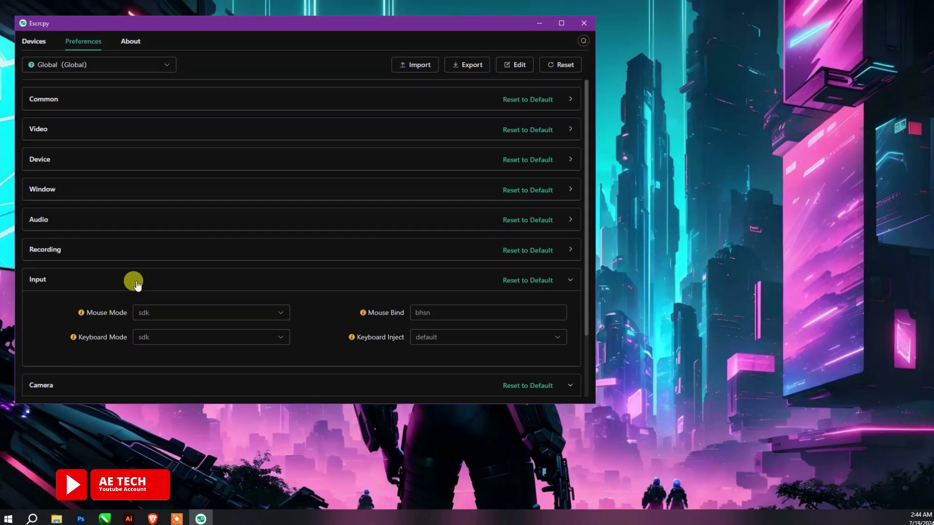
pyautogui.click(135, 282)
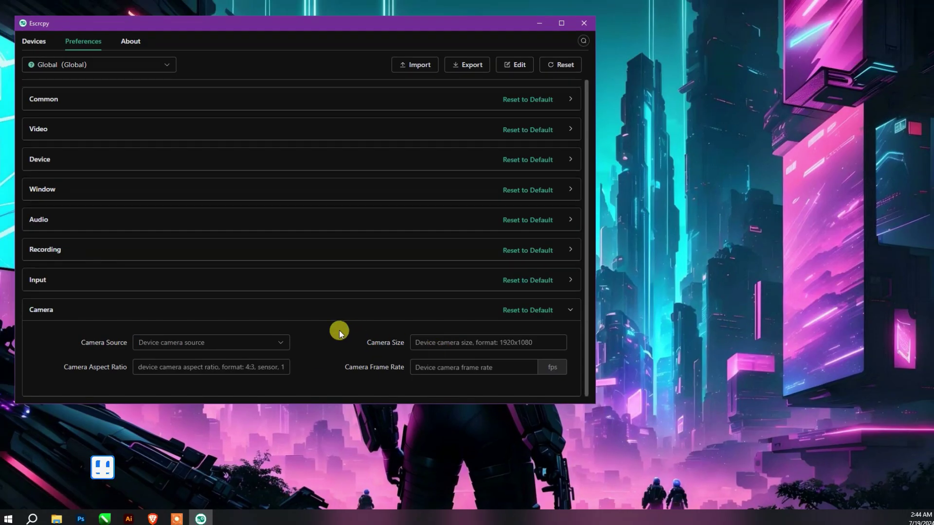
pyautogui.click(218, 268)
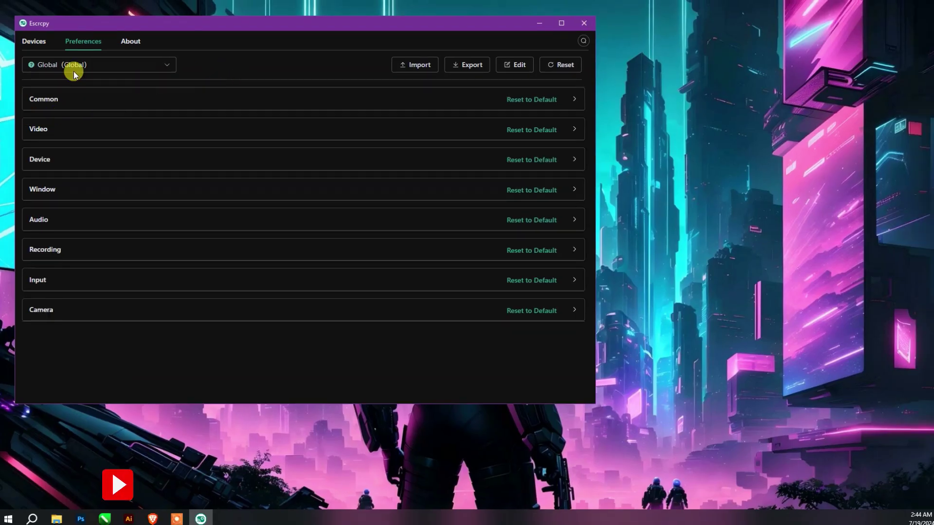
# - Check the application's About page and return to the device list
pyautogui.click(132, 40)
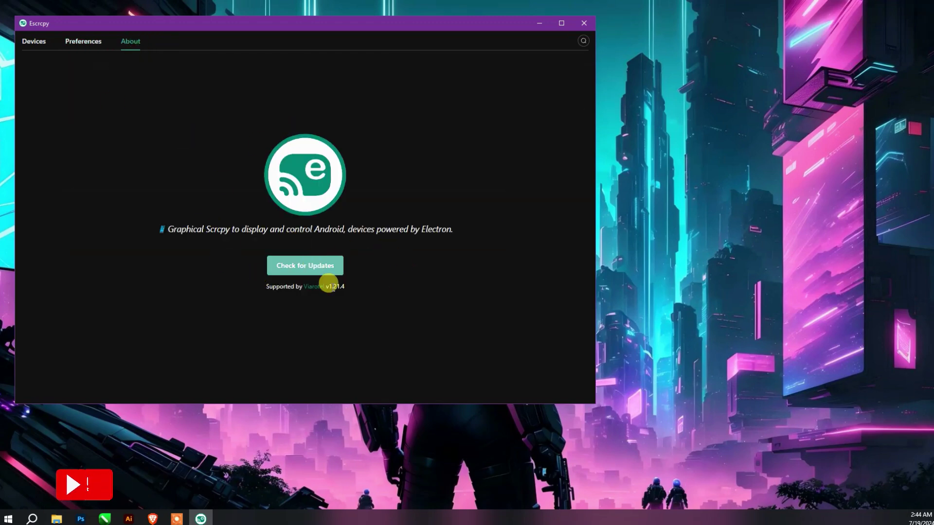
pyautogui.click(318, 286)
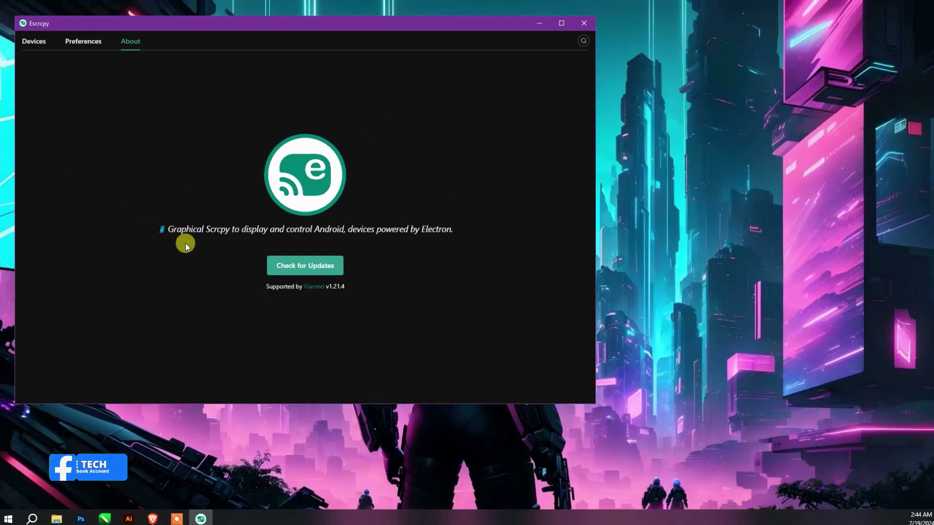
pyautogui.click(33, 40)
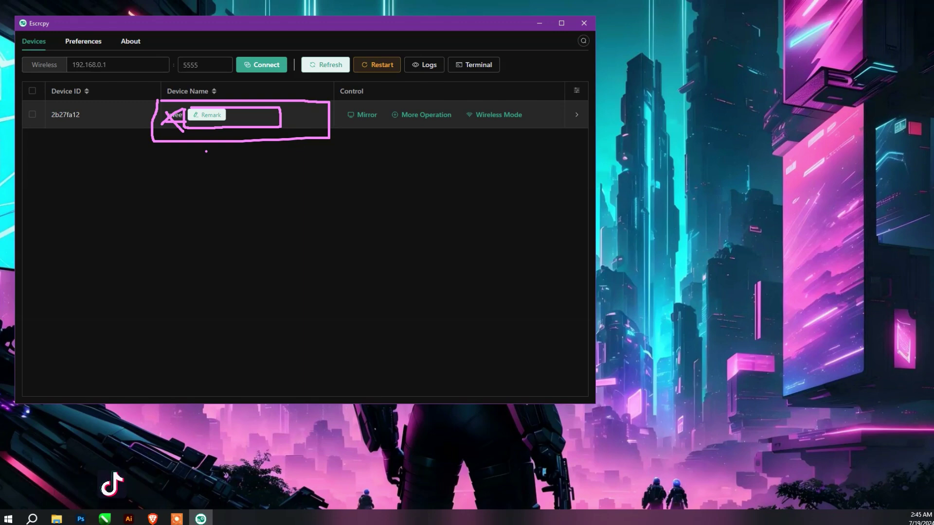
# - Expand the additional controls of the connected device "sweet" and start mirroring its screen
pyautogui.press('Escape')
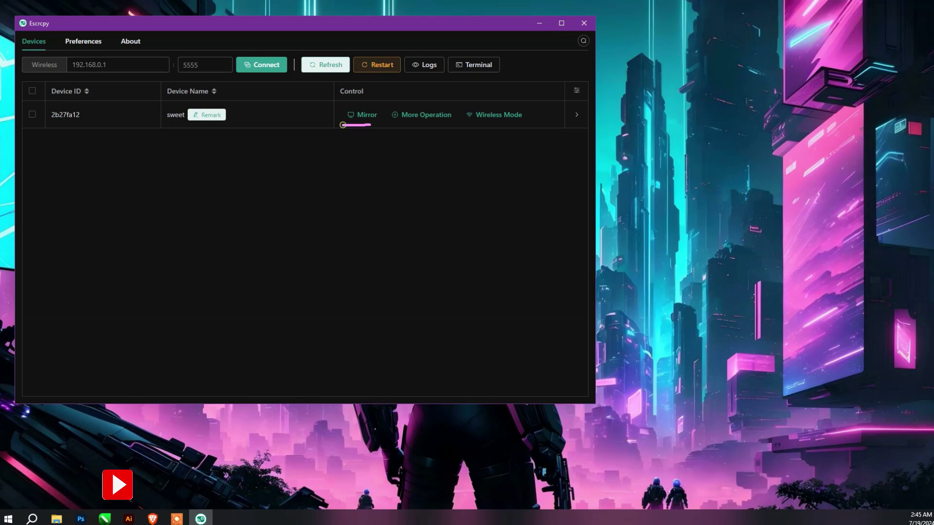
pyautogui.moveTo(370, 125); pyautogui.dragTo(386, 125)
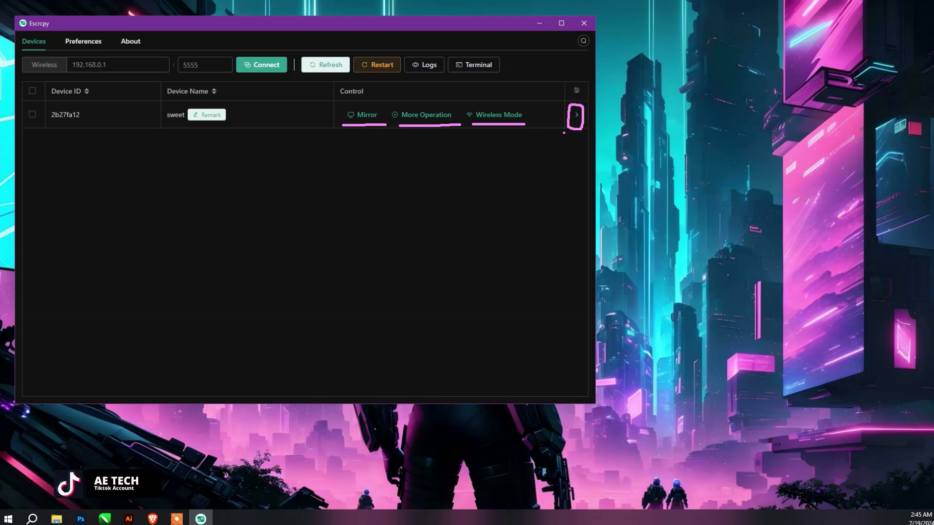
pyautogui.click(569, 118)
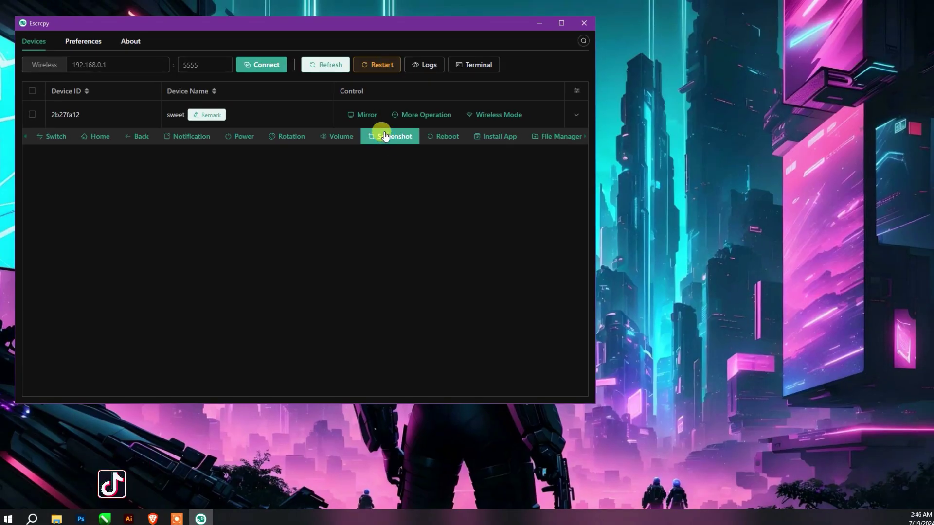
pyautogui.click(364, 115)
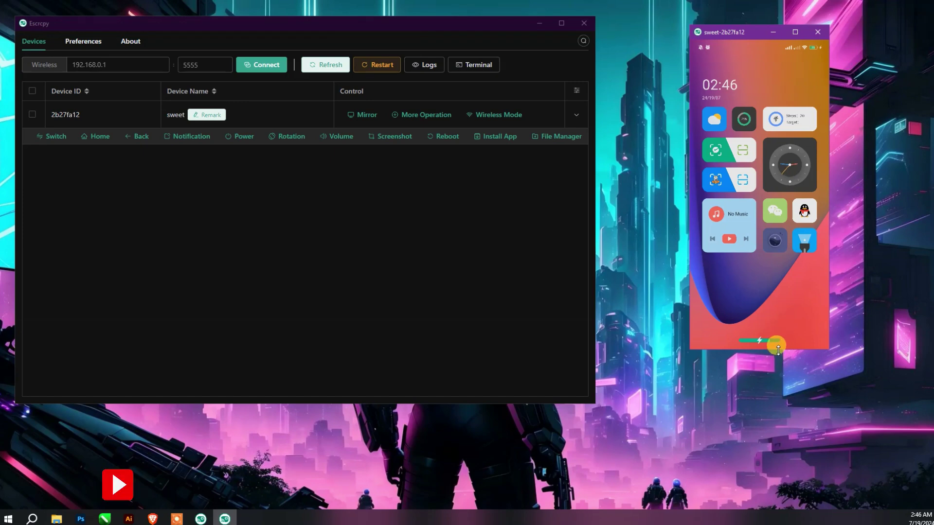
# - Enlarge the mirrored phone window, move it higher beside the main window, and swipe up on the phone's screen
pyautogui.moveTo(779, 349); pyautogui.dragTo(781, 487)
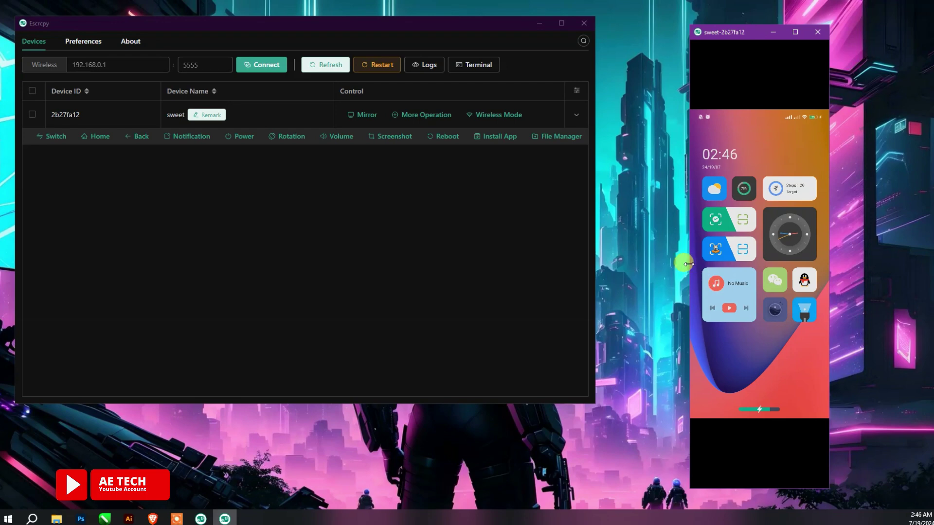
pyautogui.moveTo(688, 264); pyautogui.dragTo(622, 265)
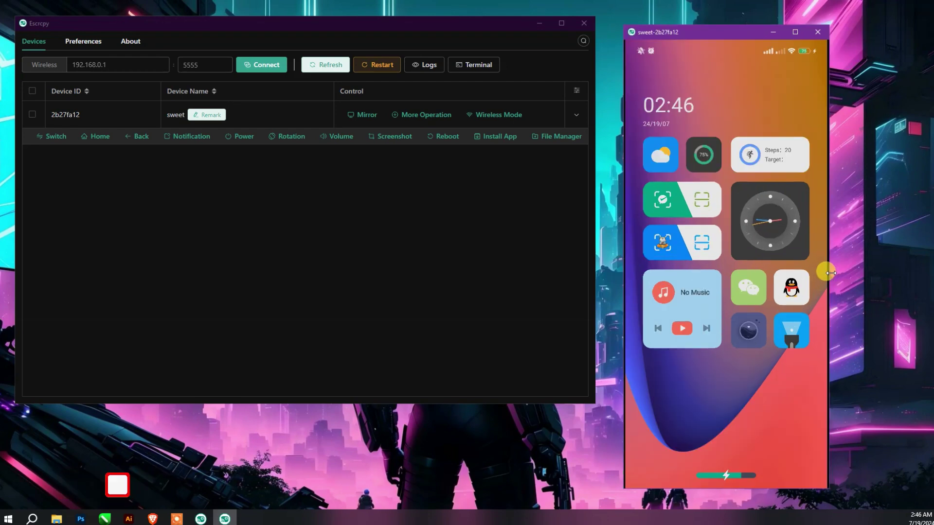
pyautogui.moveTo(830, 274); pyautogui.dragTo(844, 273)
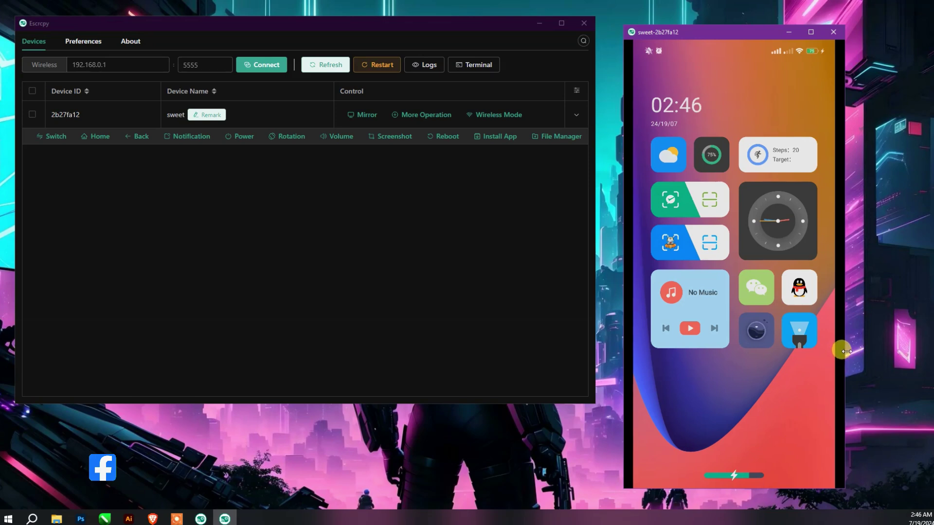
pyautogui.moveTo(842, 350); pyautogui.dragTo(837, 350)
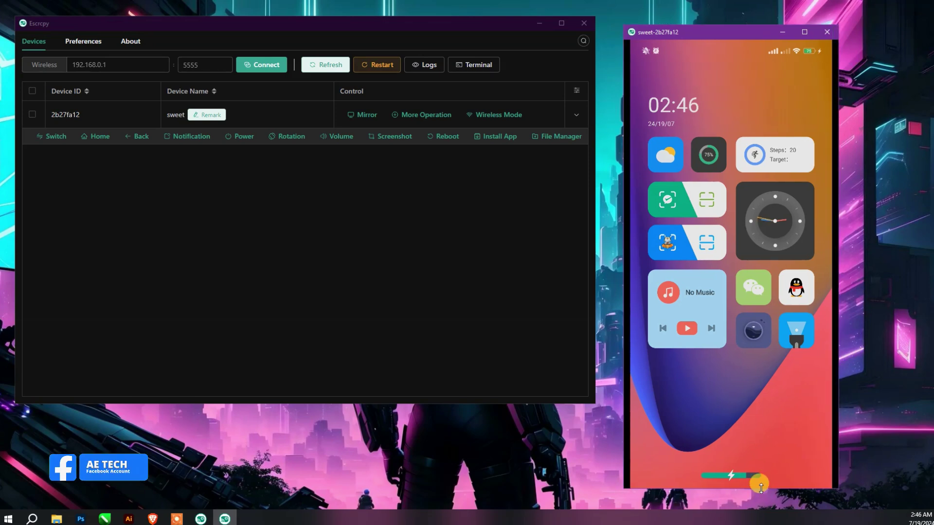
pyautogui.moveTo(760, 484); pyautogui.dragTo(760, 506)
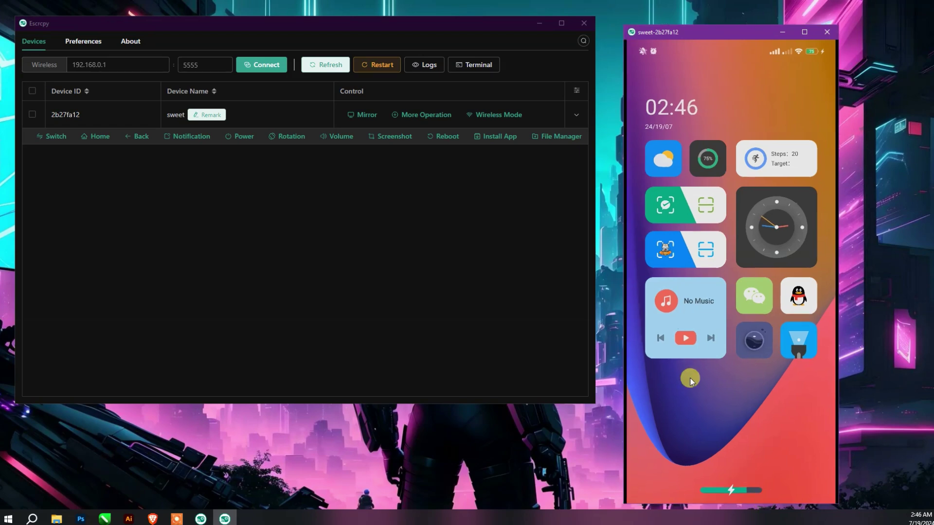
pyautogui.moveTo(728, 34); pyautogui.dragTo(732, 20)
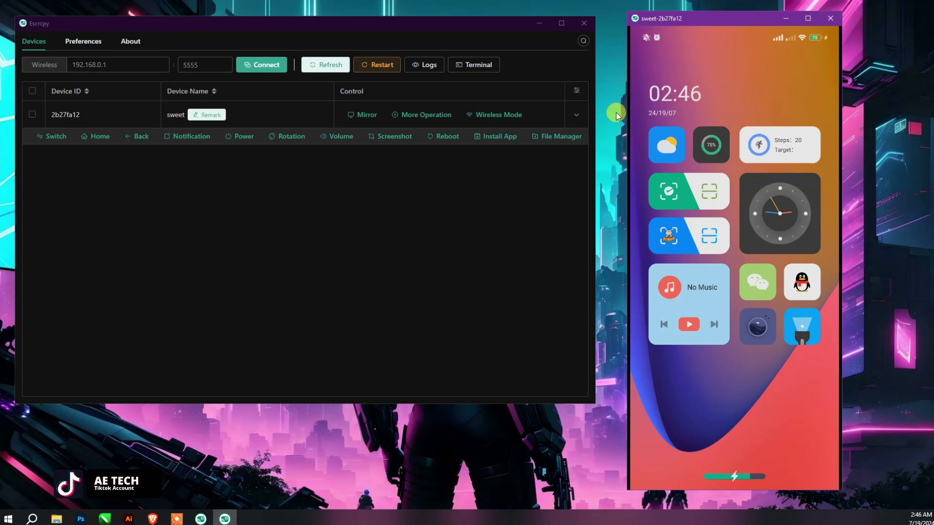
pyautogui.moveTo(394, 115)
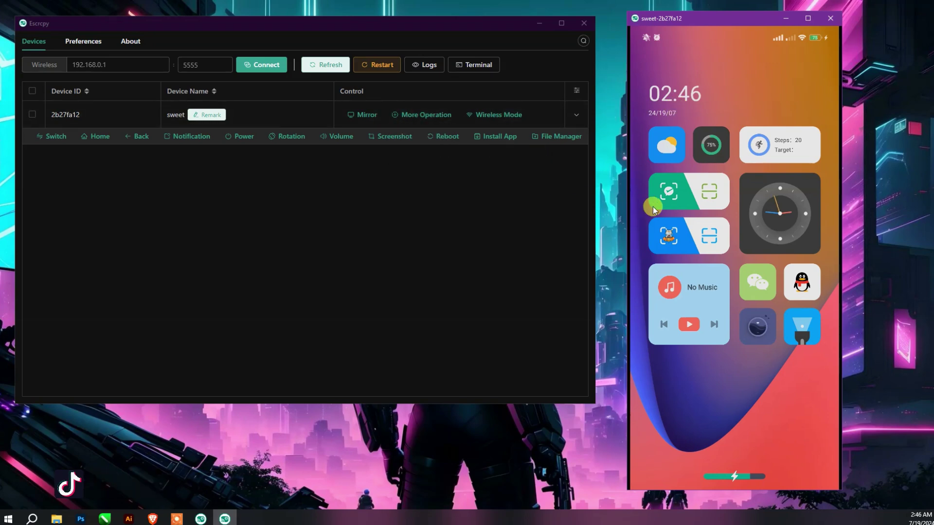
pyautogui.moveTo(732, 406); pyautogui.dragTo(736, 160)
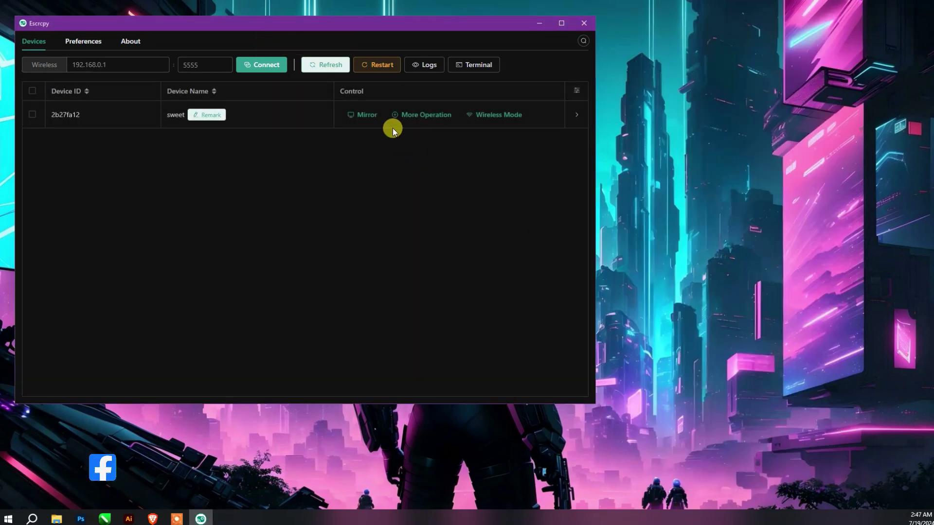
# - Restart mirroring of the connected device, enlarge the mirrored window and position it beside the main window
pyautogui.click(393, 129)
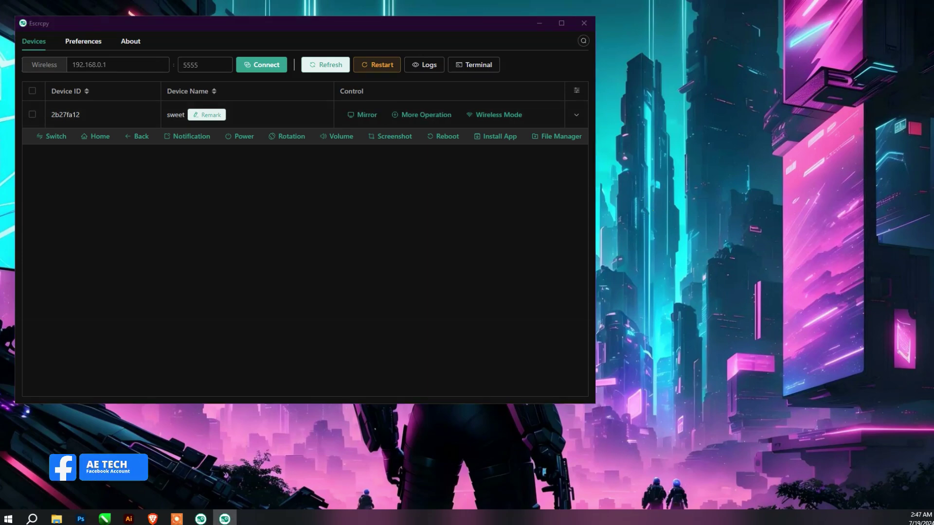
pyautogui.moveTo(806, 100); pyautogui.dragTo(673, 33)
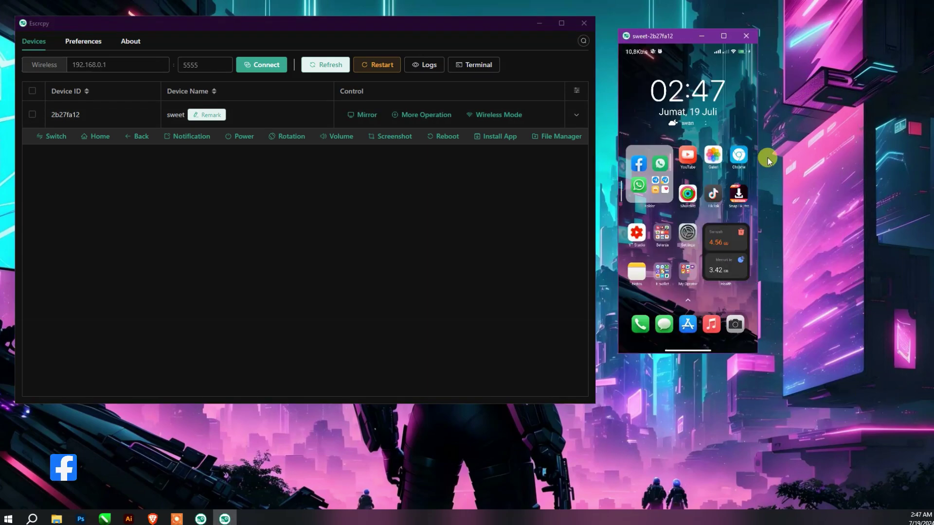
pyautogui.moveTo(765, 151); pyautogui.dragTo(880, 170)
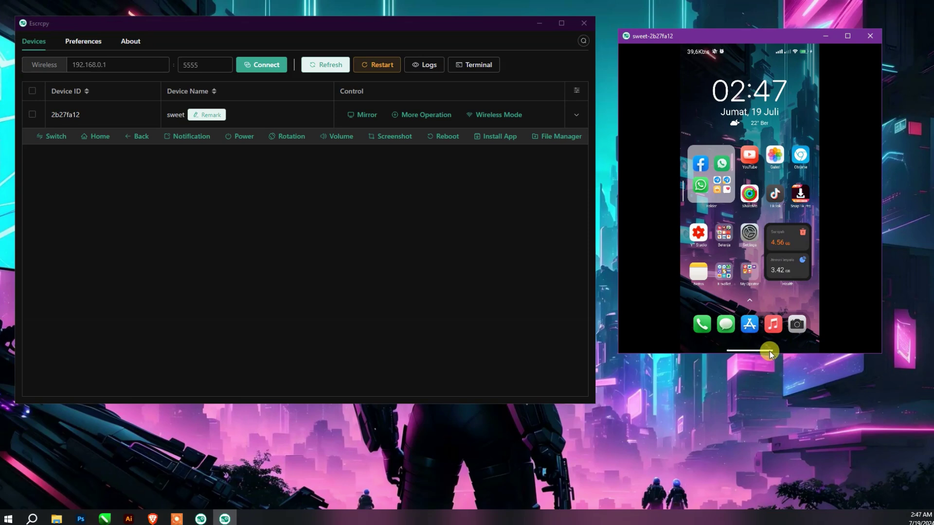
pyautogui.moveTo(769, 350); pyautogui.dragTo(771, 506)
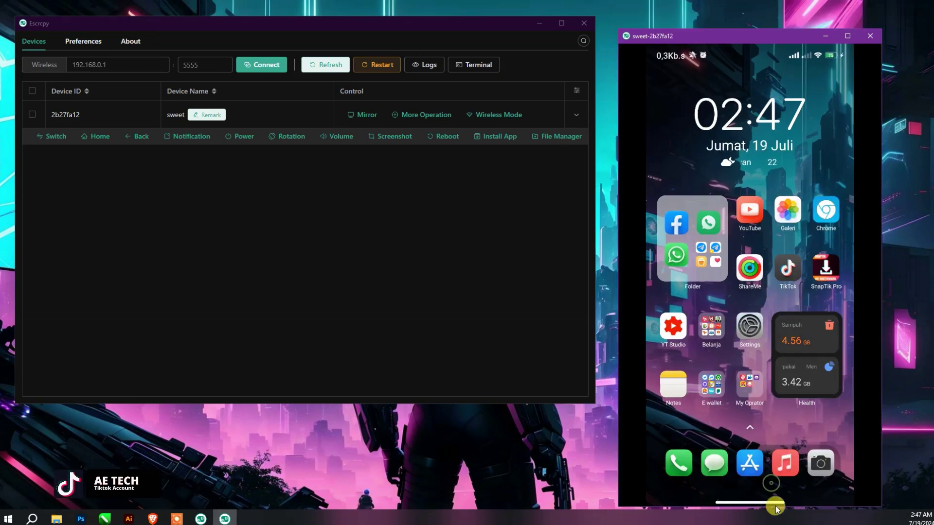
pyautogui.moveTo(778, 29); pyautogui.dragTo(780, 12)
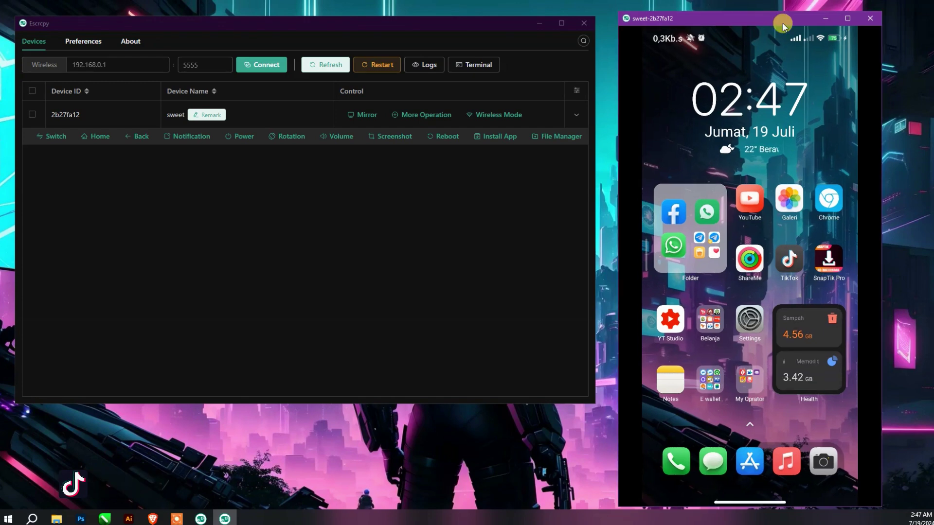
# - Test the device's Switch control by toggling the phone's recent apps view, leaving that view open
pyautogui.click(438, 202)
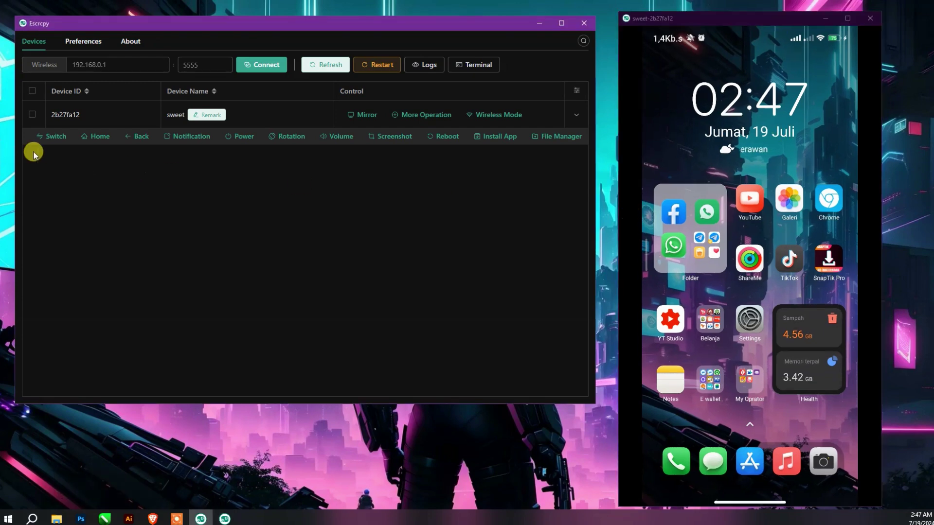
pyautogui.click(51, 137)
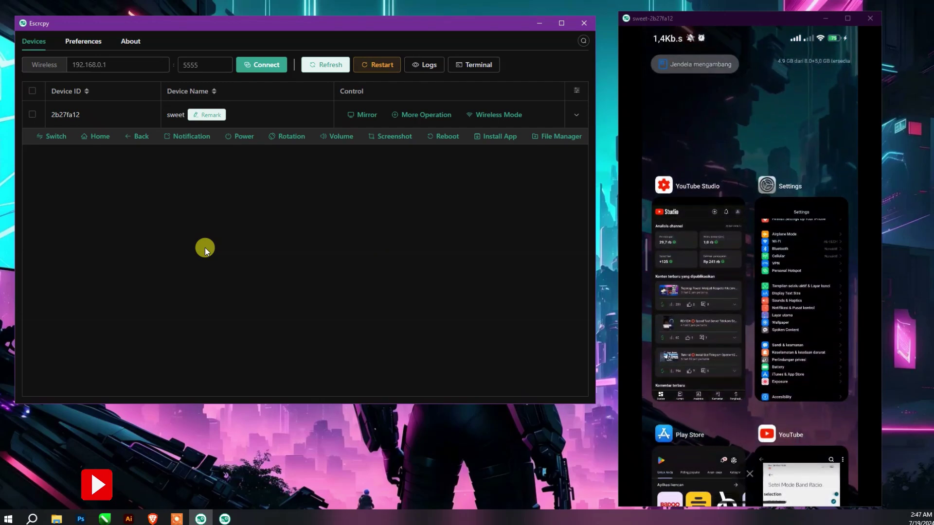
pyautogui.click(60, 141)
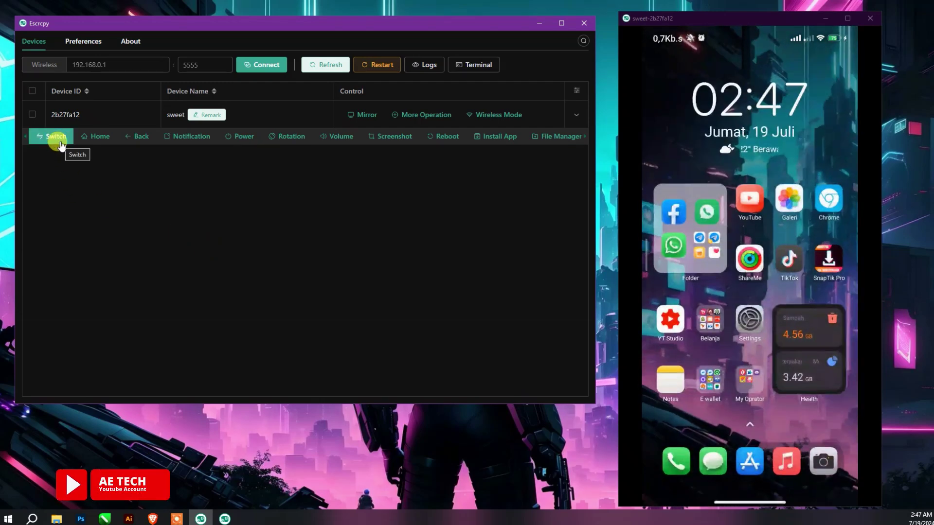
pyautogui.click(53, 136)
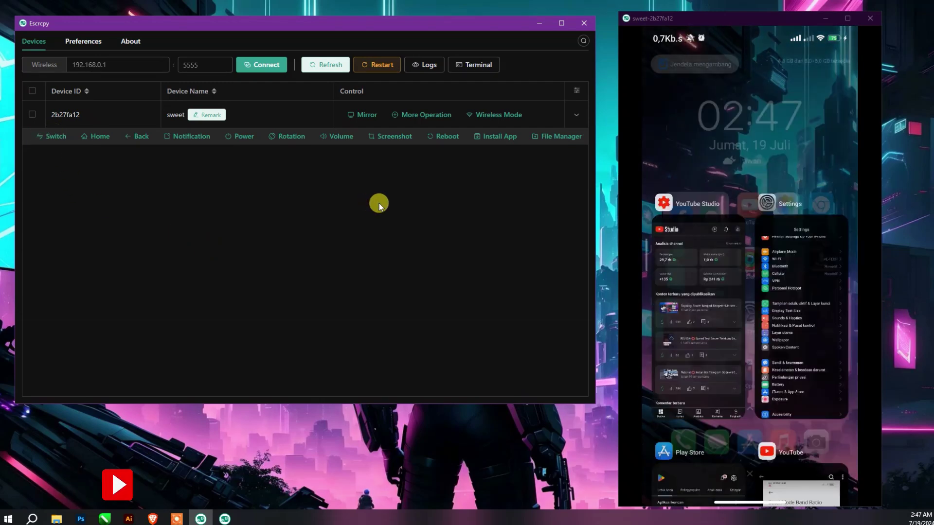
# - Dismiss YouTube Studio, YouTube, Facebook and Chrome from the phone's recent apps view
pyautogui.moveTo(706, 228); pyautogui.dragTo(852, 248)
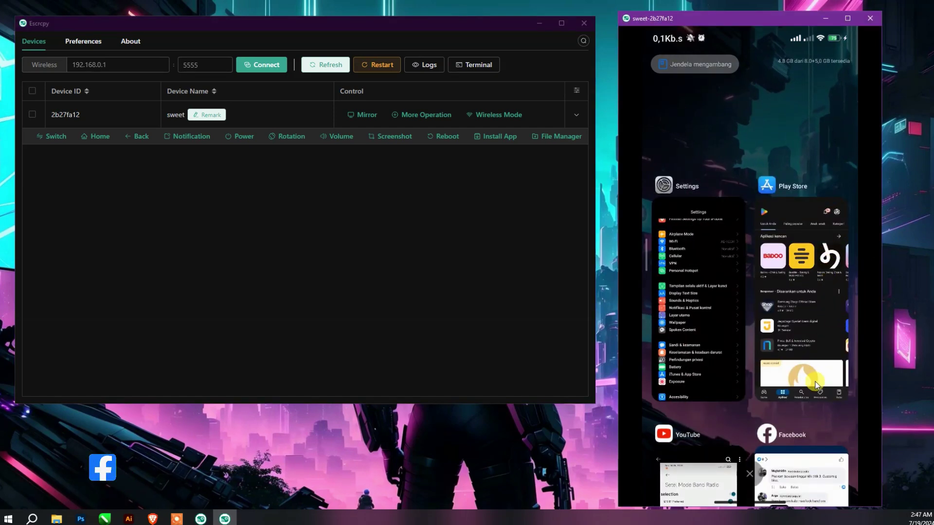
pyautogui.moveTo(792, 438); pyautogui.dragTo(684, 467)
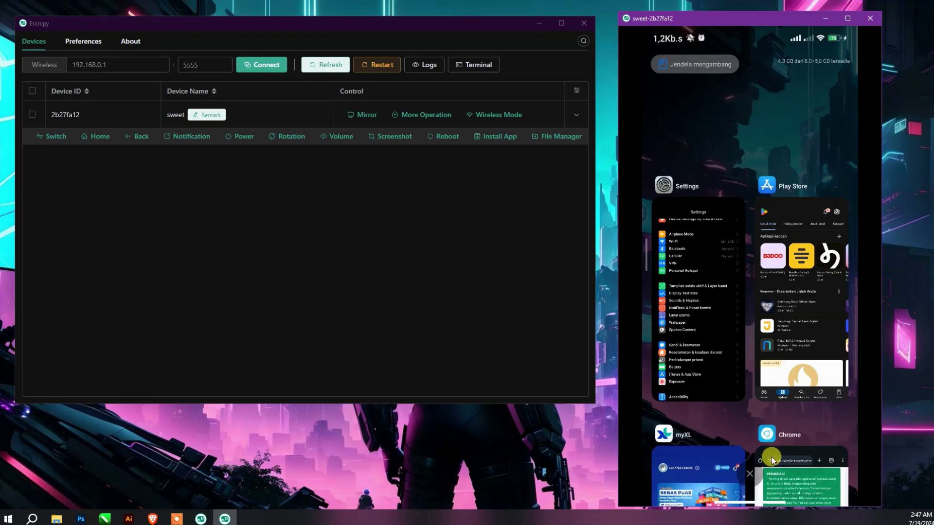
pyautogui.moveTo(771, 461); pyautogui.dragTo(854, 454)
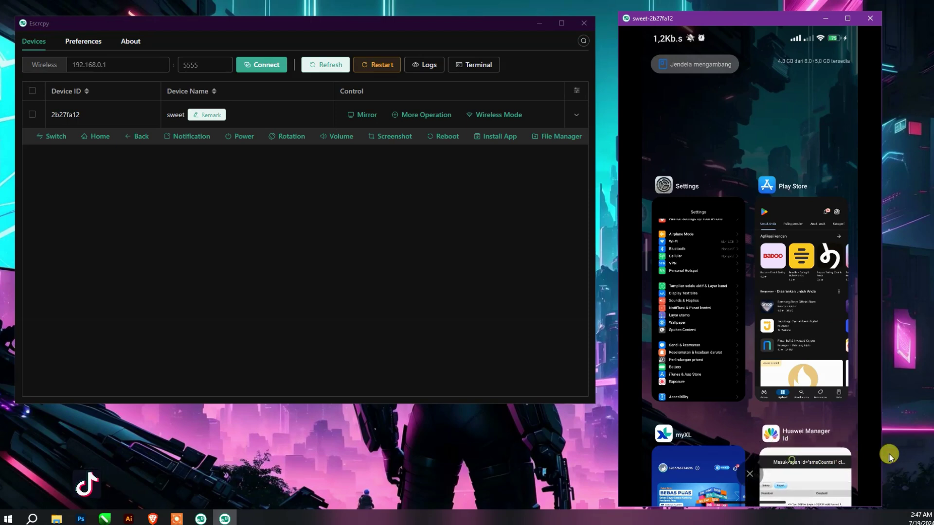
# - Dismiss myXL and Notes from the phone's recent apps view and clear all remaining apps
pyautogui.moveTo(722, 459); pyautogui.dragTo(818, 458)
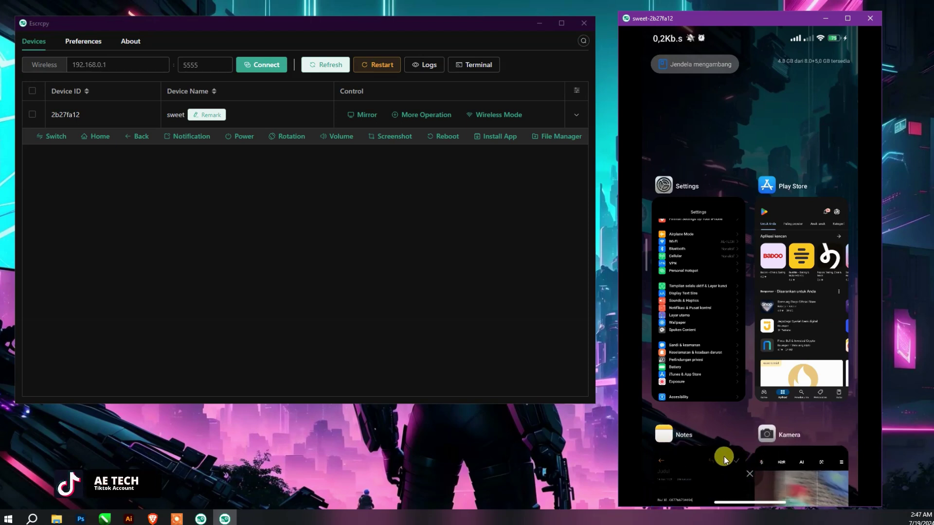
pyautogui.moveTo(724, 458); pyautogui.dragTo(762, 452)
pyautogui.click(752, 472)
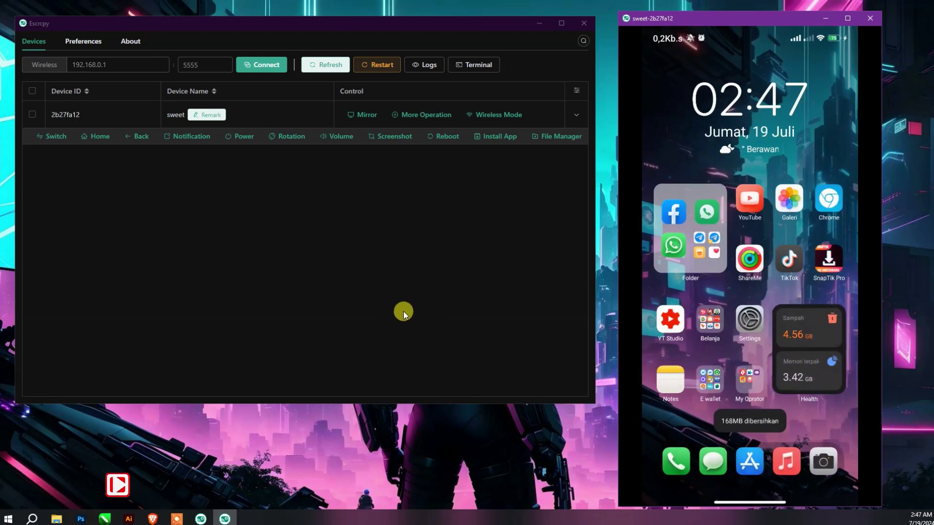
# - Test the device's Home control, open the phone's notification shade with Notification, and close it with Back
pyautogui.click(100, 137)
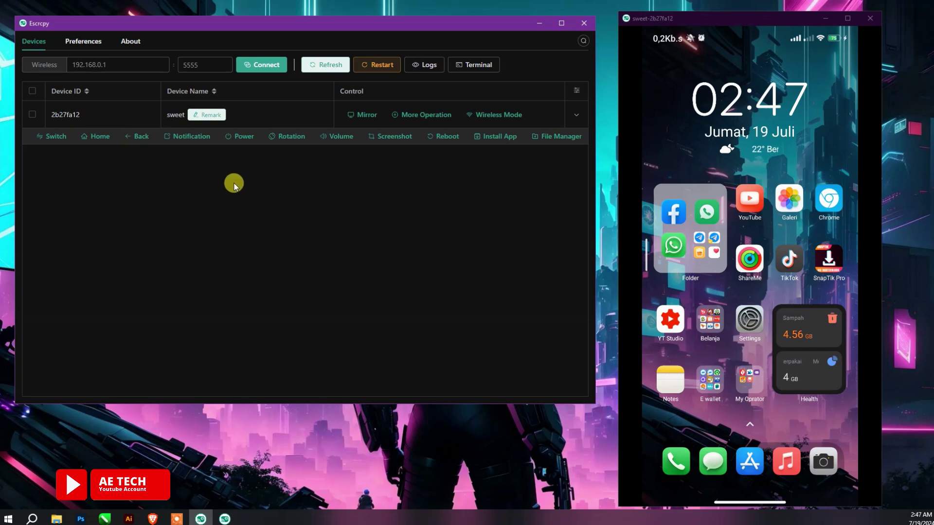
pyautogui.click(178, 143)
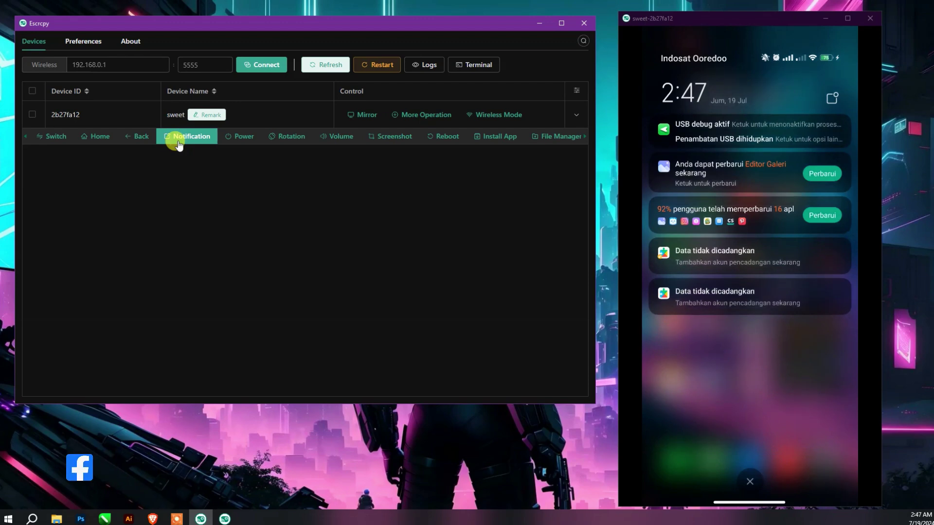
pyautogui.click(143, 142)
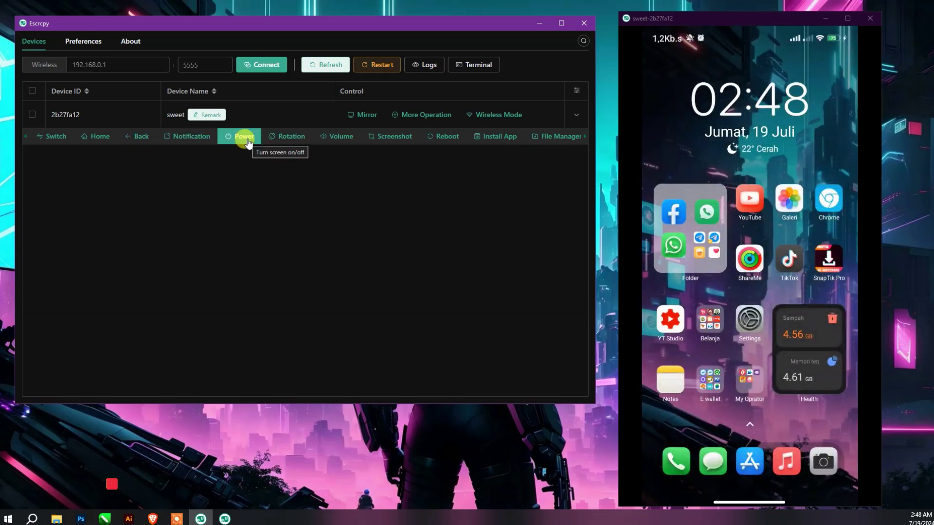
# - Review the device's Rotation options and test its volume controls with Volume Up, Volume Down and Mute, ending with Volume Up
pyautogui.moveTo(286, 137)
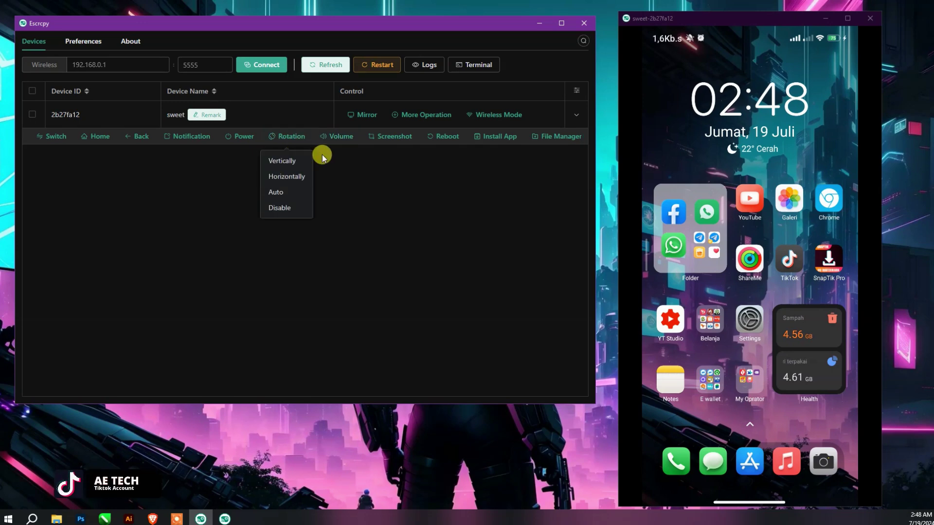
pyautogui.moveTo(360, 150)
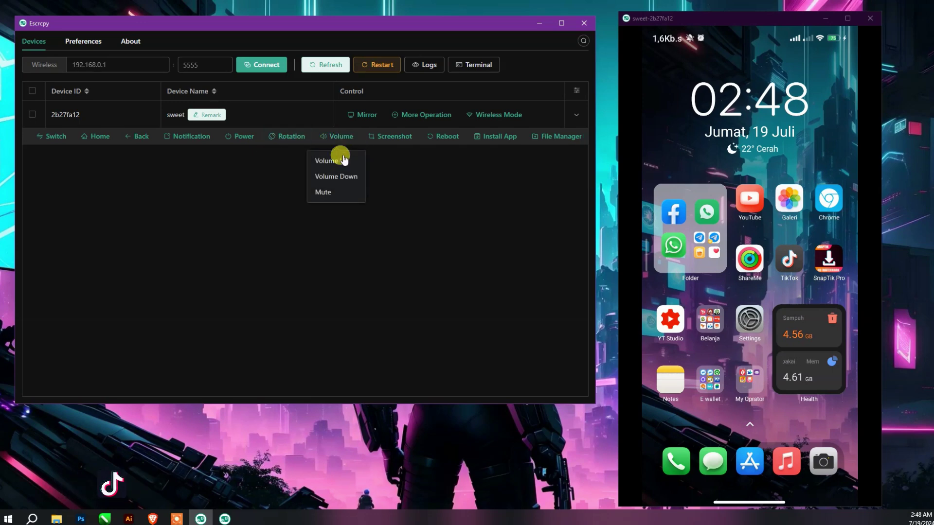
pyautogui.click(353, 162)
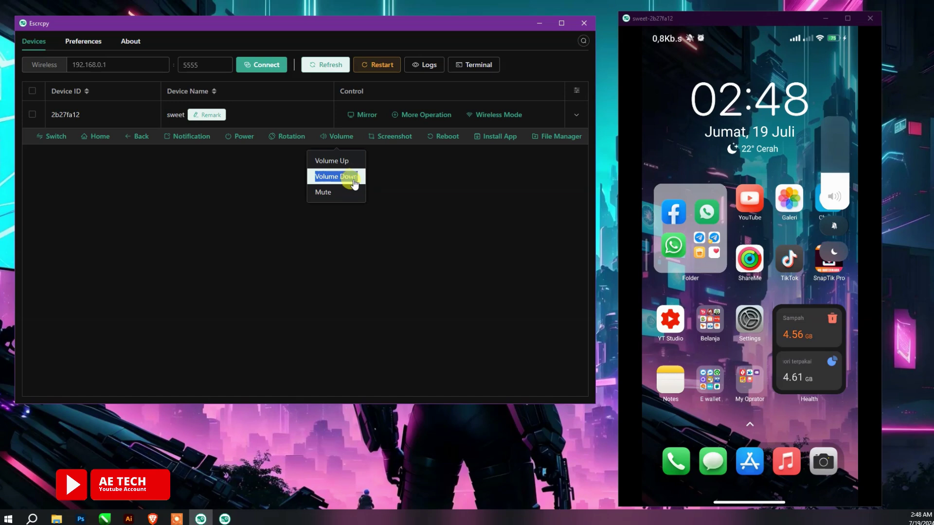
pyautogui.click(344, 193)
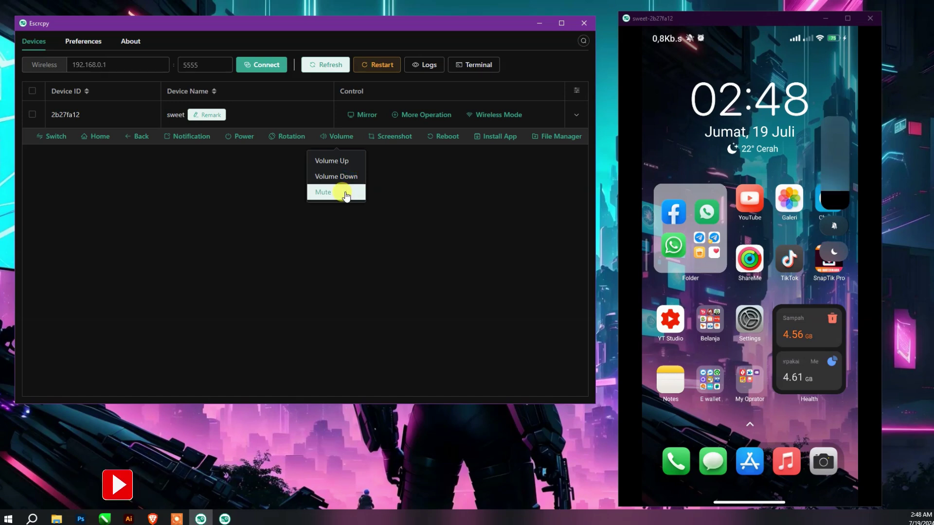
pyautogui.click(343, 164)
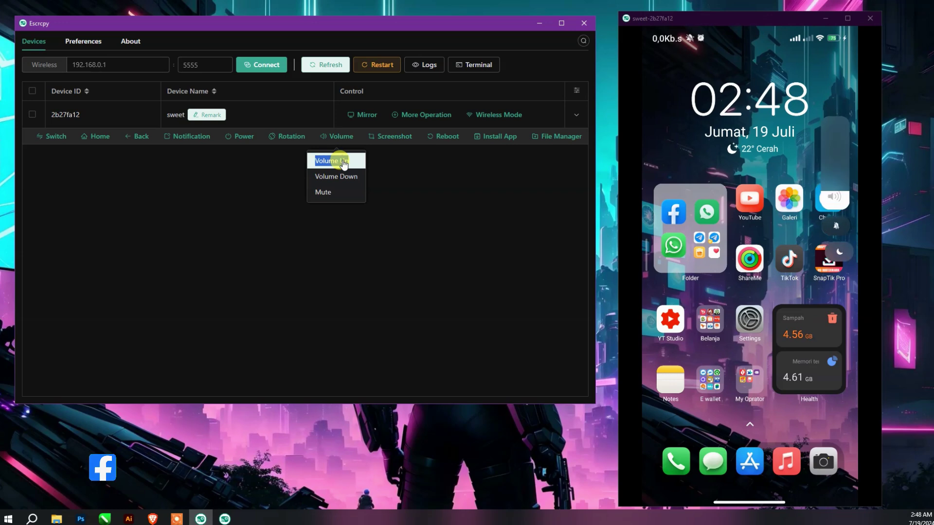
# - Take a screenshot of the phone, view the saved image beside the mirrored phone, and close the image viewer
pyautogui.click(387, 145)
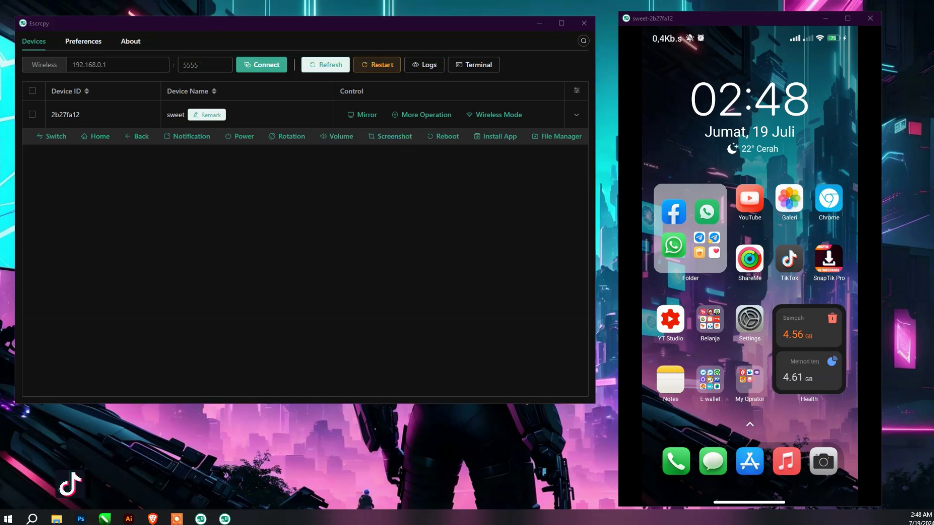
pyautogui.moveTo(854, 83); pyautogui.dragTo(325, 69)
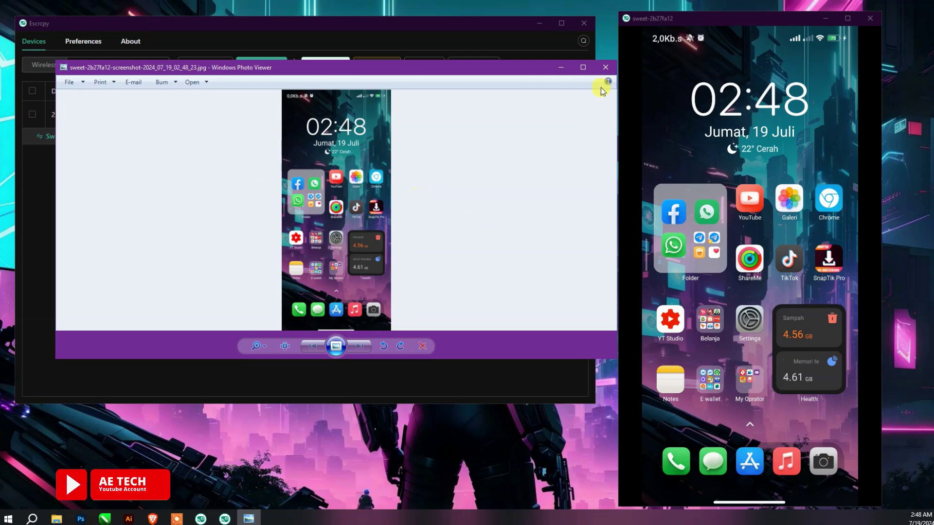
pyautogui.click(604, 67)
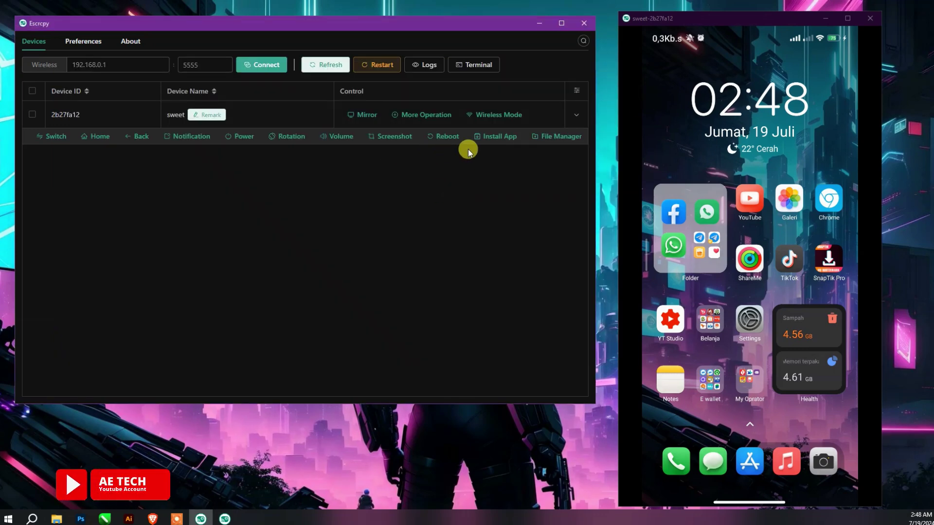
# - Look at the file pickers for installing an app and for pushing a file to the device, cancelling each without choosing a file
pyautogui.click(499, 138)
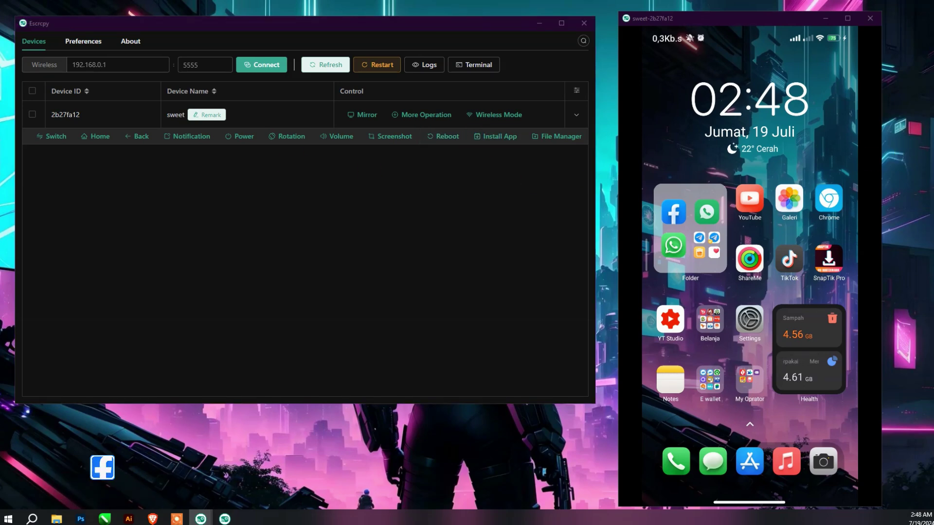
pyautogui.press('Escape')
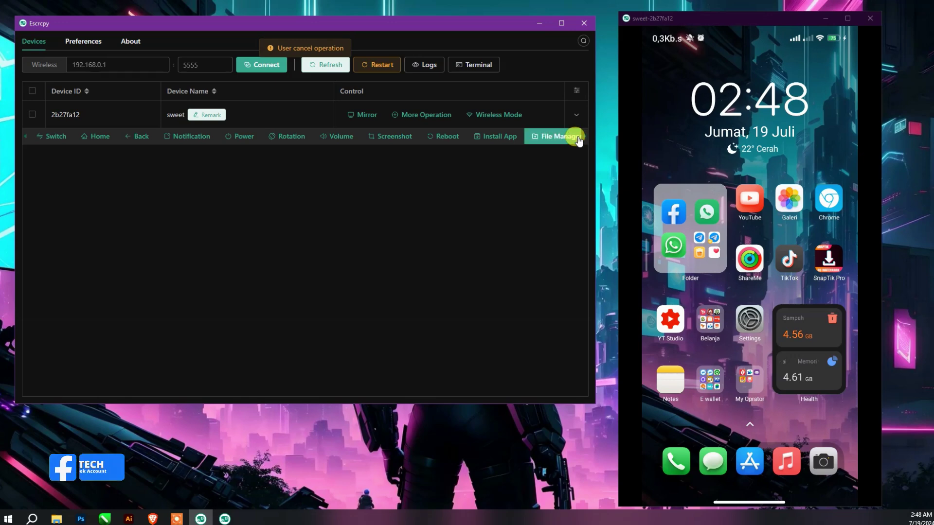
pyautogui.click(565, 165)
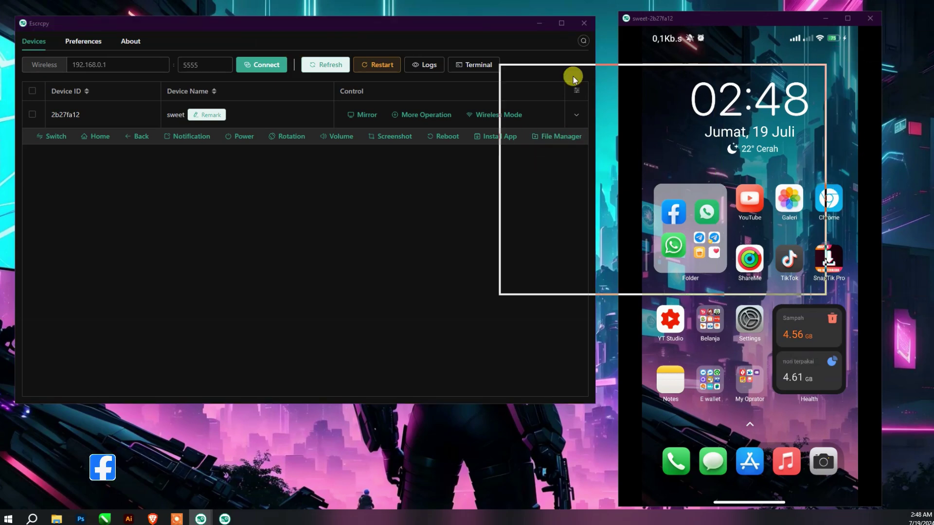
pyautogui.scroll(-5, 357, 189)
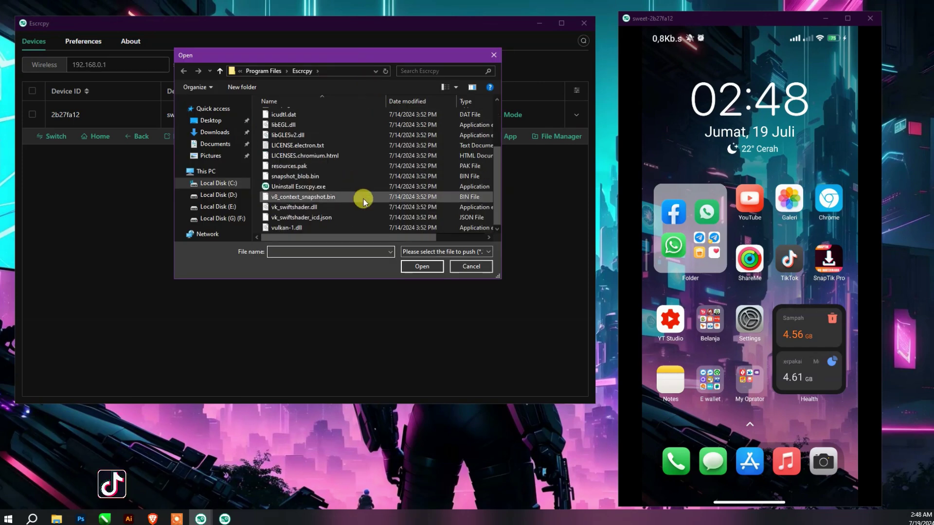
pyautogui.click(493, 56)
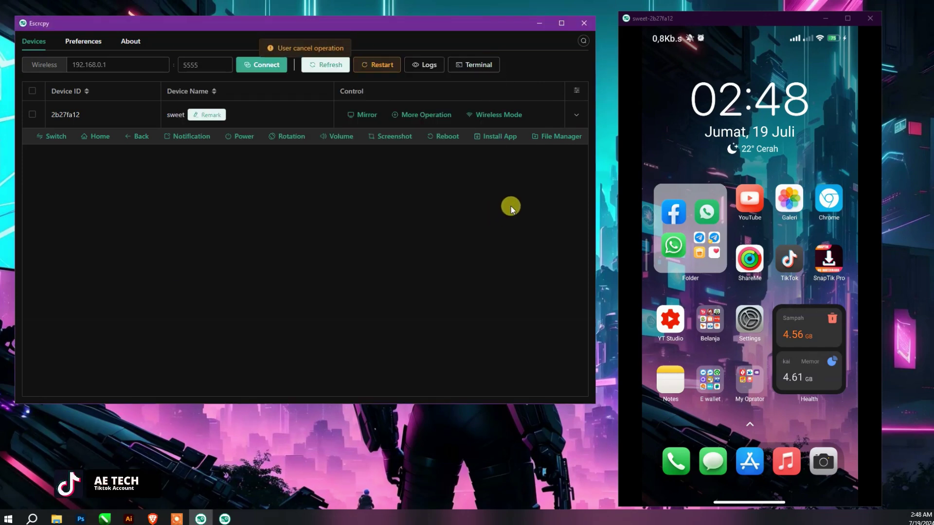
# - Swipe sideways in both directions across the mirrored phone's home screen
pyautogui.moveTo(799, 161); pyautogui.dragTo(713, 170)
pyautogui.moveTo(802, 178); pyautogui.dragTo(812, 174)
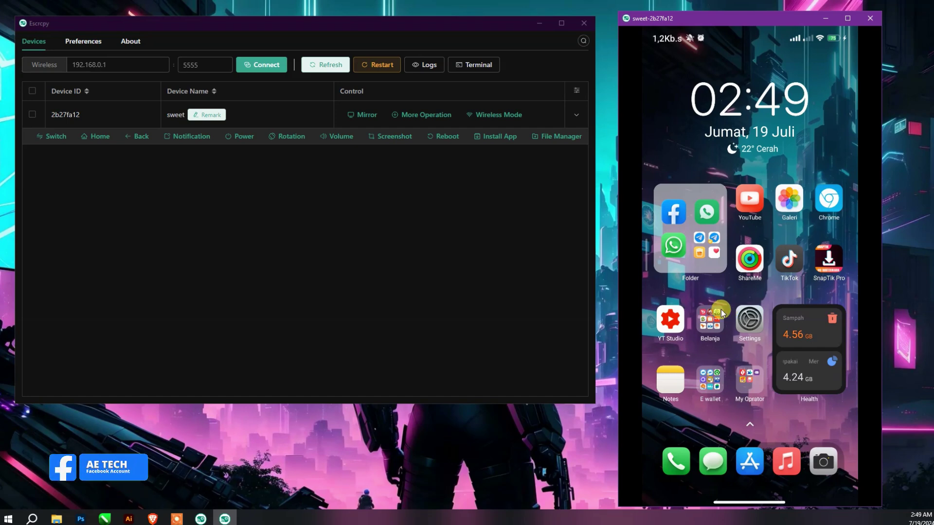
pyautogui.moveTo(702, 152); pyautogui.dragTo(787, 234)
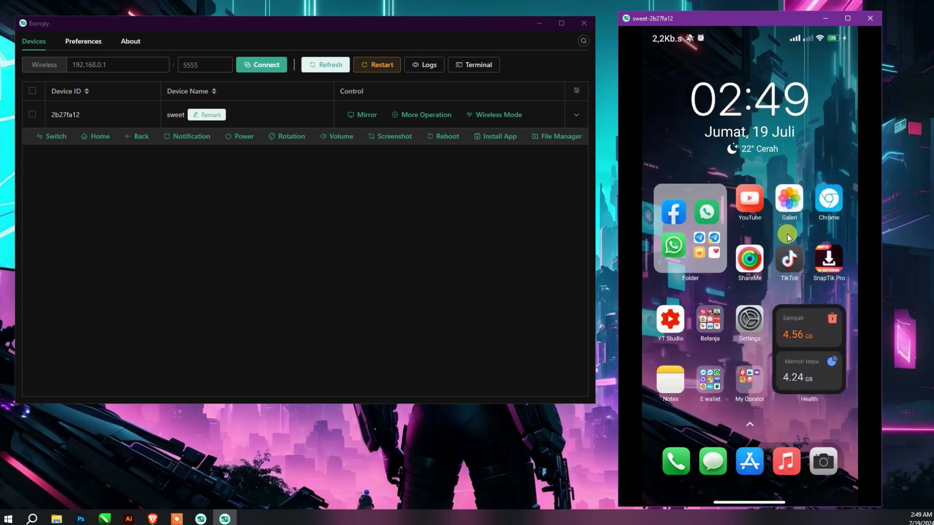